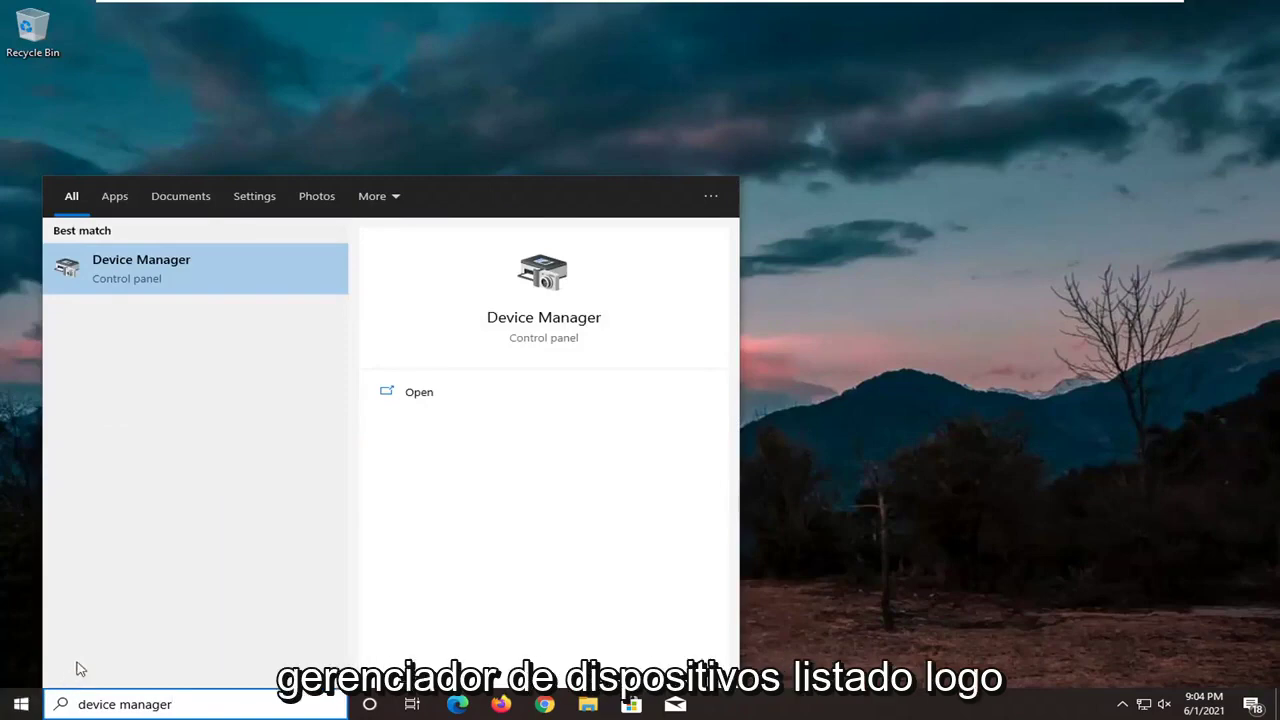
# Open Device Manager and expand the Universal Serial Bus controllers category.
pyautogui.click(180, 272)
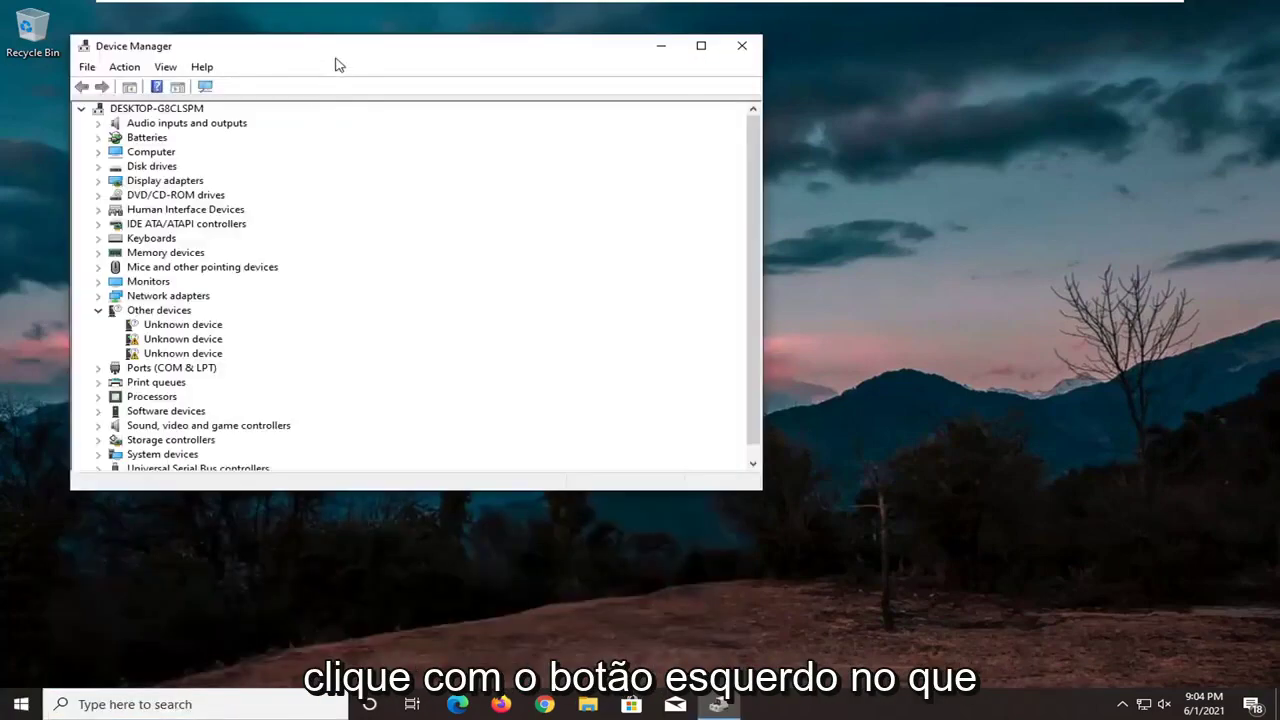
pyautogui.moveTo(336, 64); pyautogui.dragTo(511, 100)
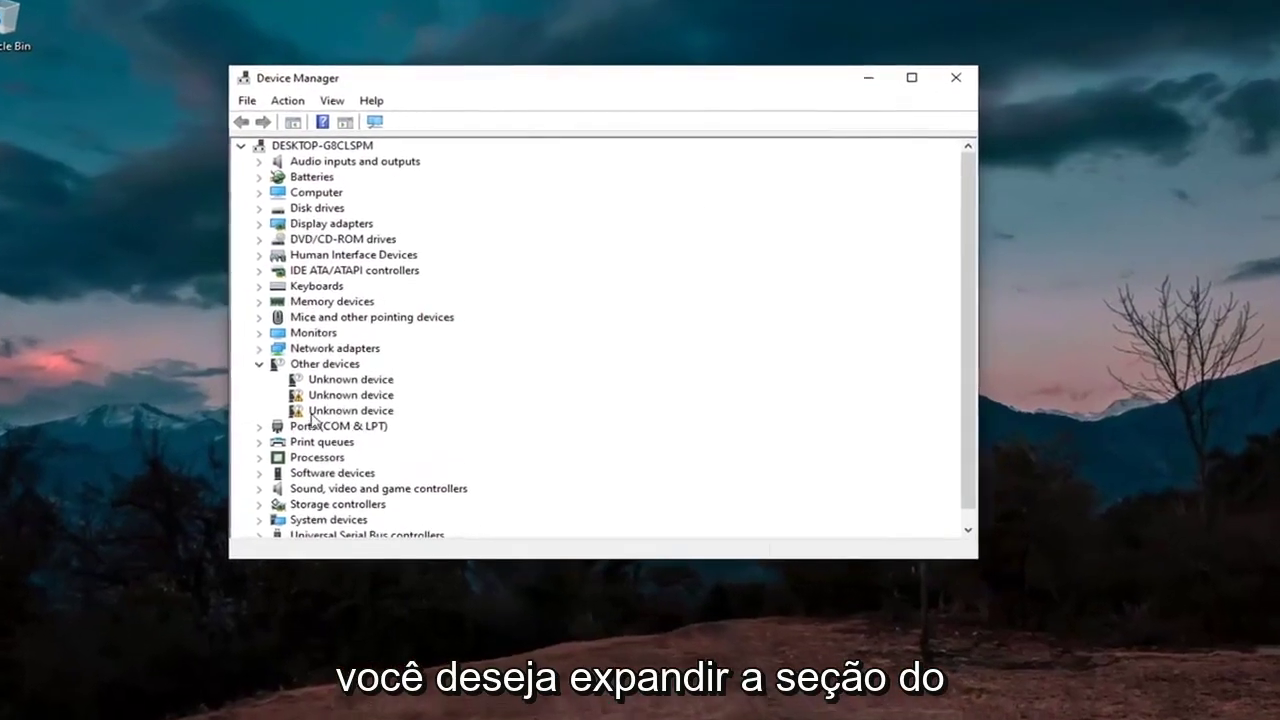
pyautogui.scroll(-1, 313, 420)
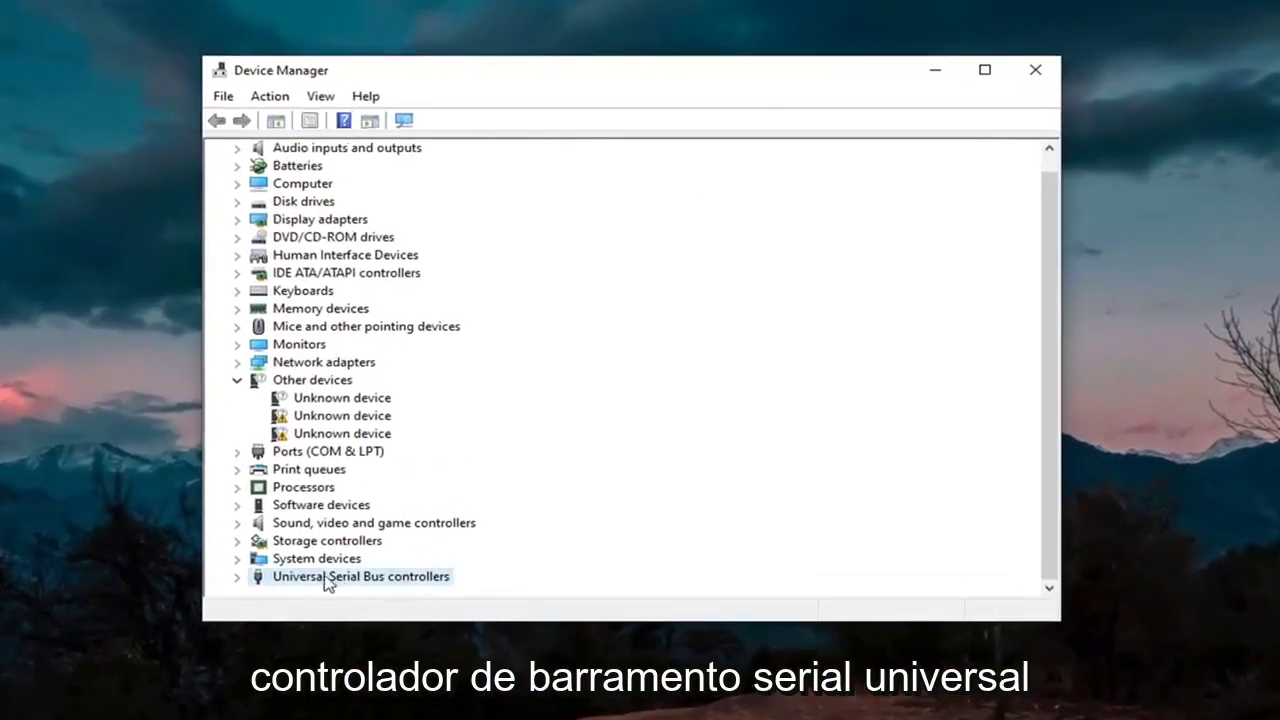
pyautogui.doubleClick(336, 576)
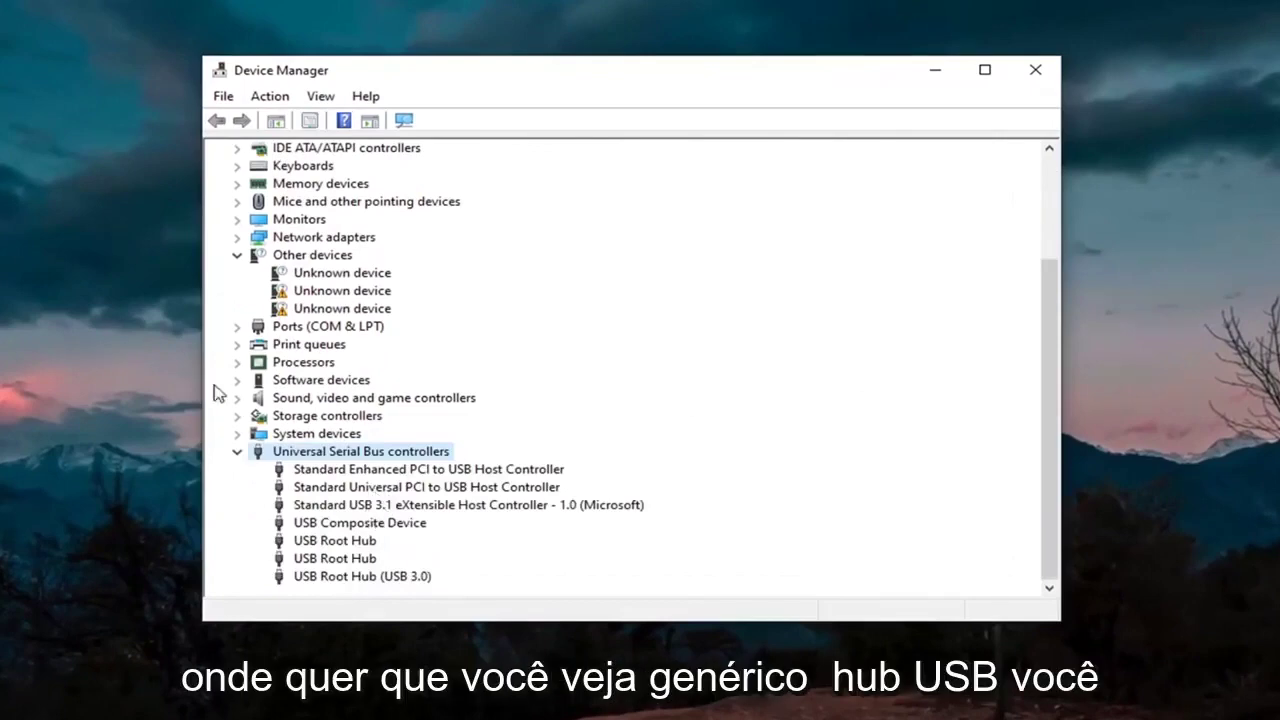
# Update the Standard USB 3.1 eXtensible Host Controller with the USB xHCI Compliant Host Controller driver from the computer's available drivers, and close Device Manager.
pyautogui.click(311, 523)
pyautogui.click(395, 505)
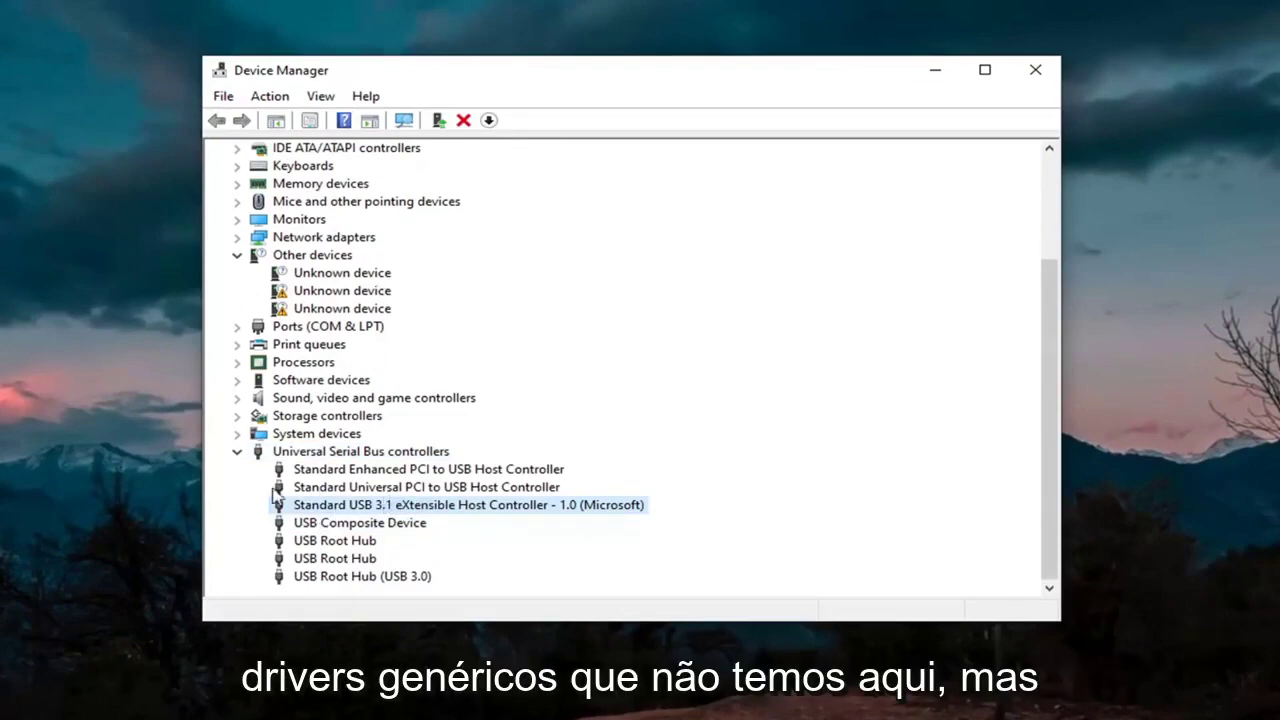
pyautogui.rightClick(341, 512)
pyautogui.click(397, 522)
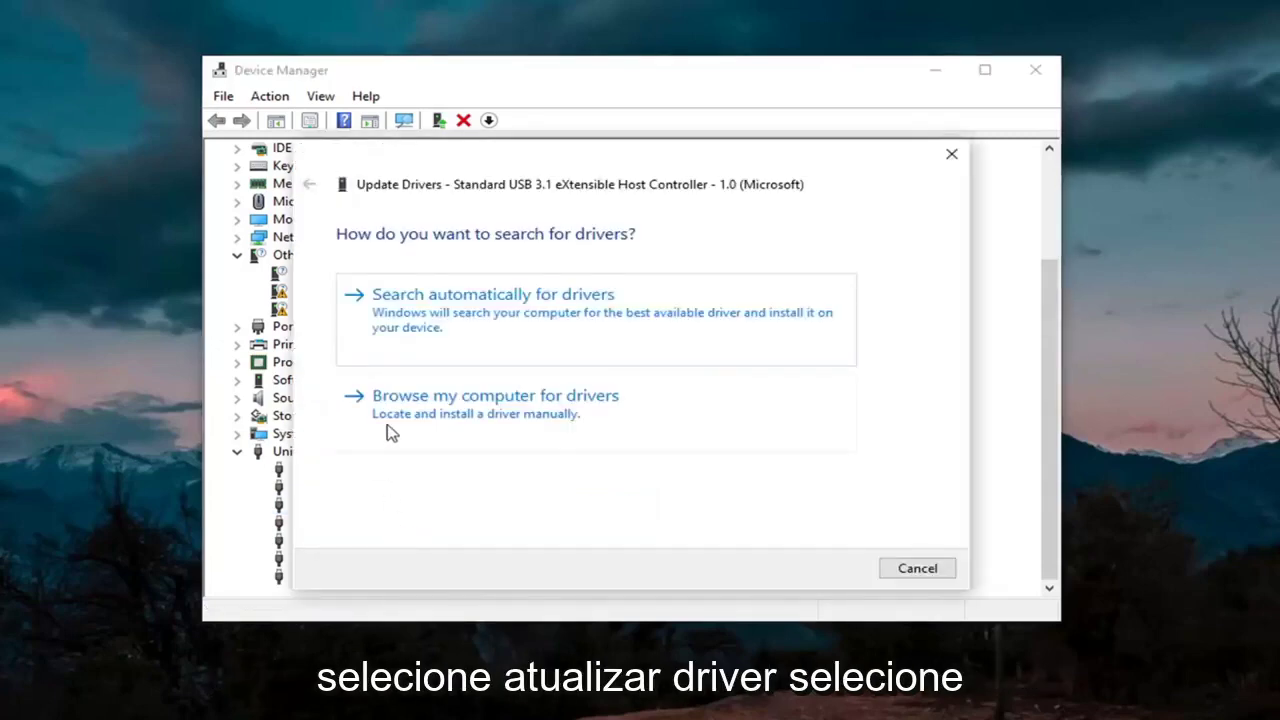
pyautogui.click(508, 414)
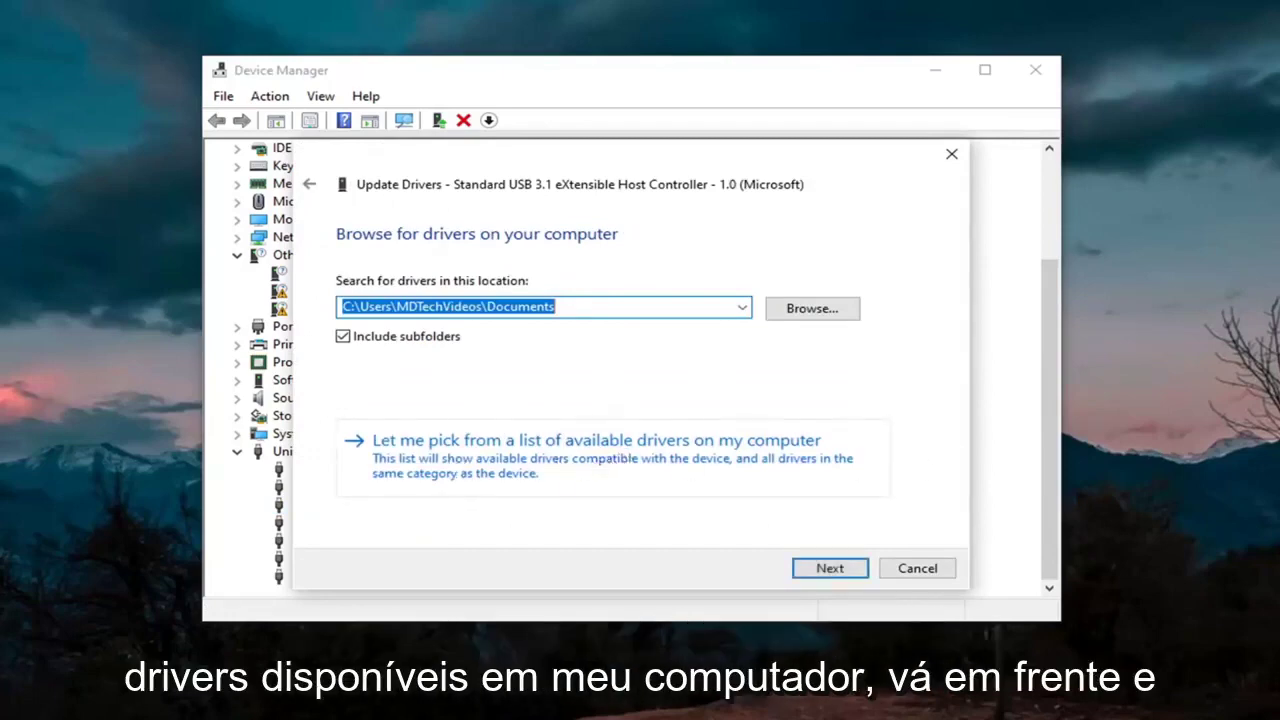
pyautogui.click(590, 466)
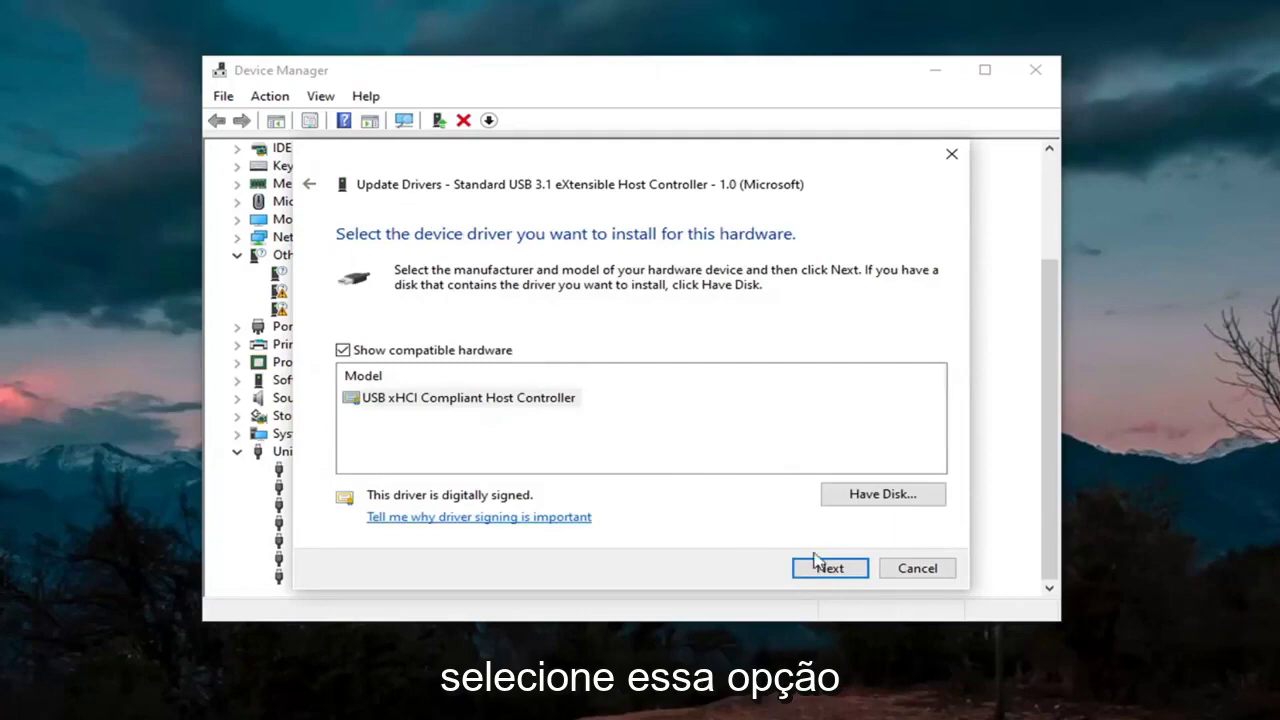
pyautogui.click(817, 562)
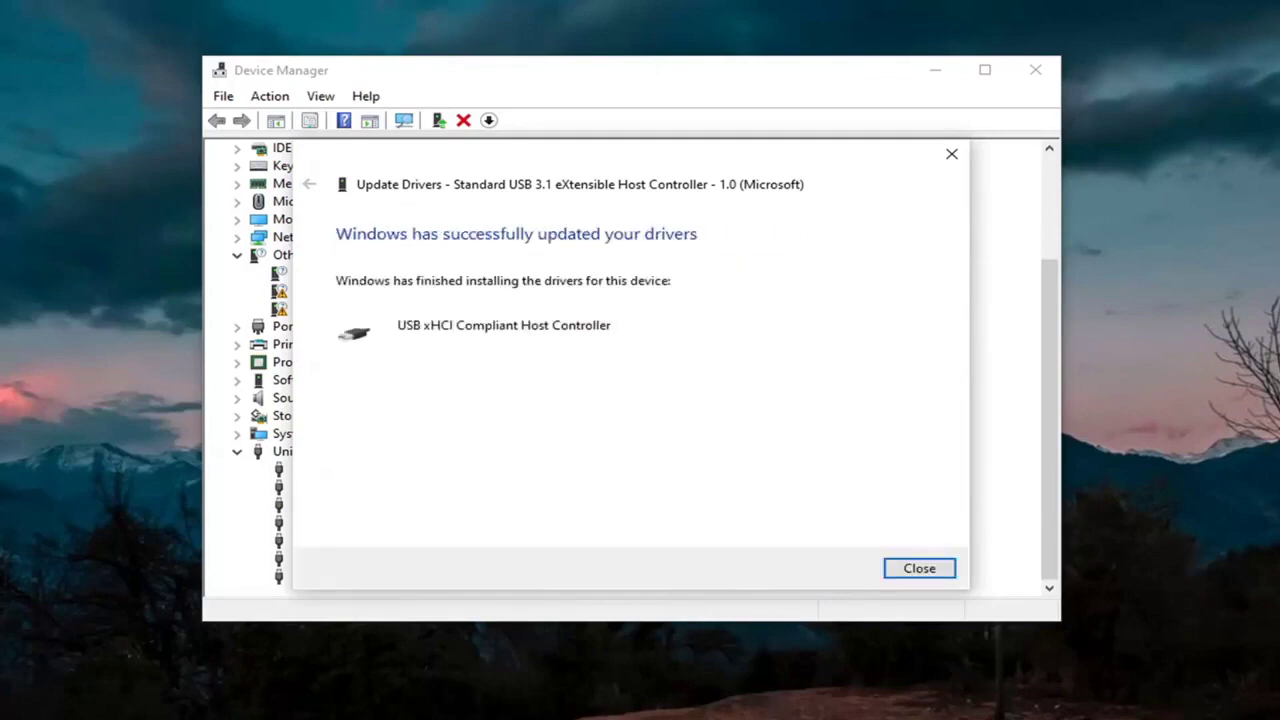
pyautogui.click(918, 568)
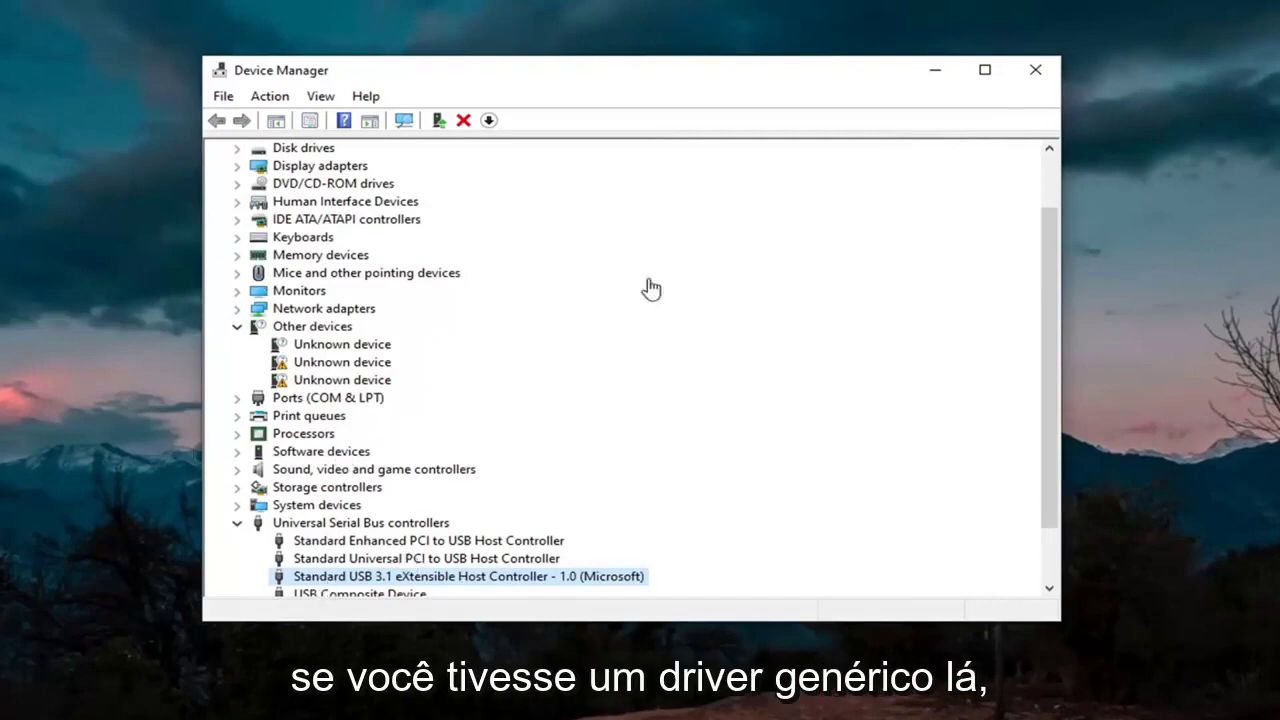
pyautogui.click(1033, 72)
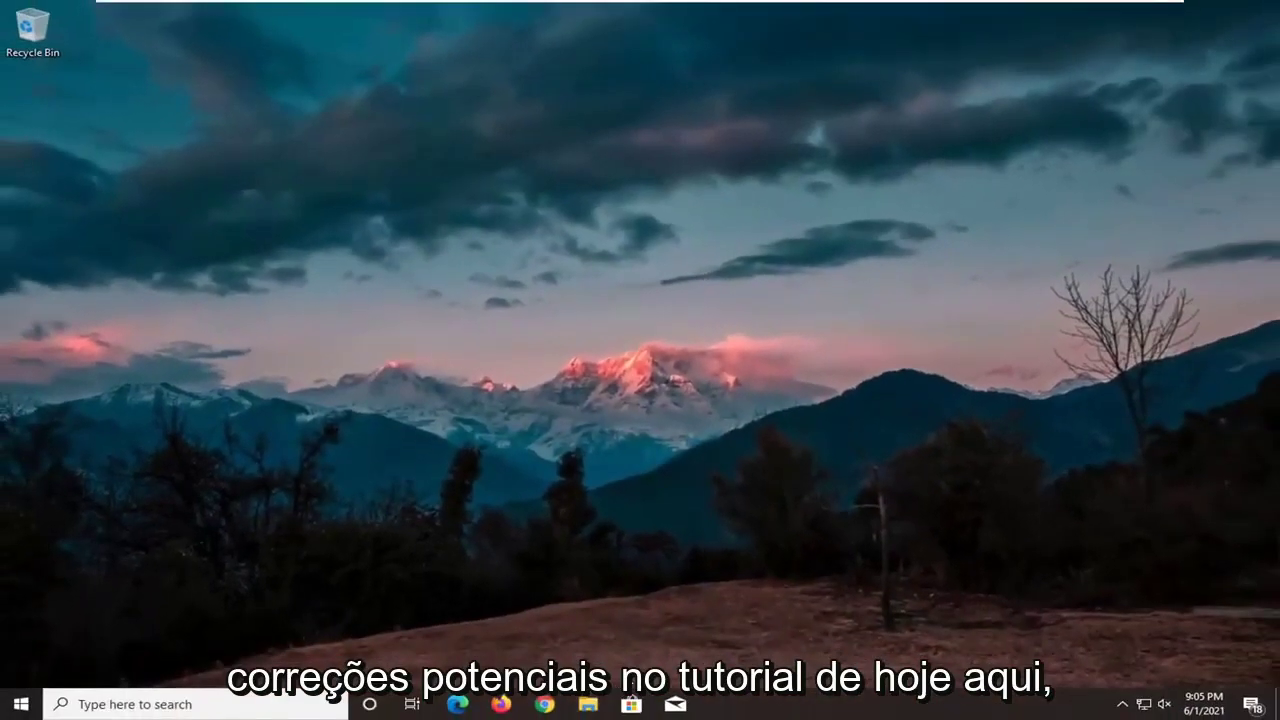
# Open File Explorer at This PC and show the properties of Local Disk (C:).
pyautogui.click(594, 706)
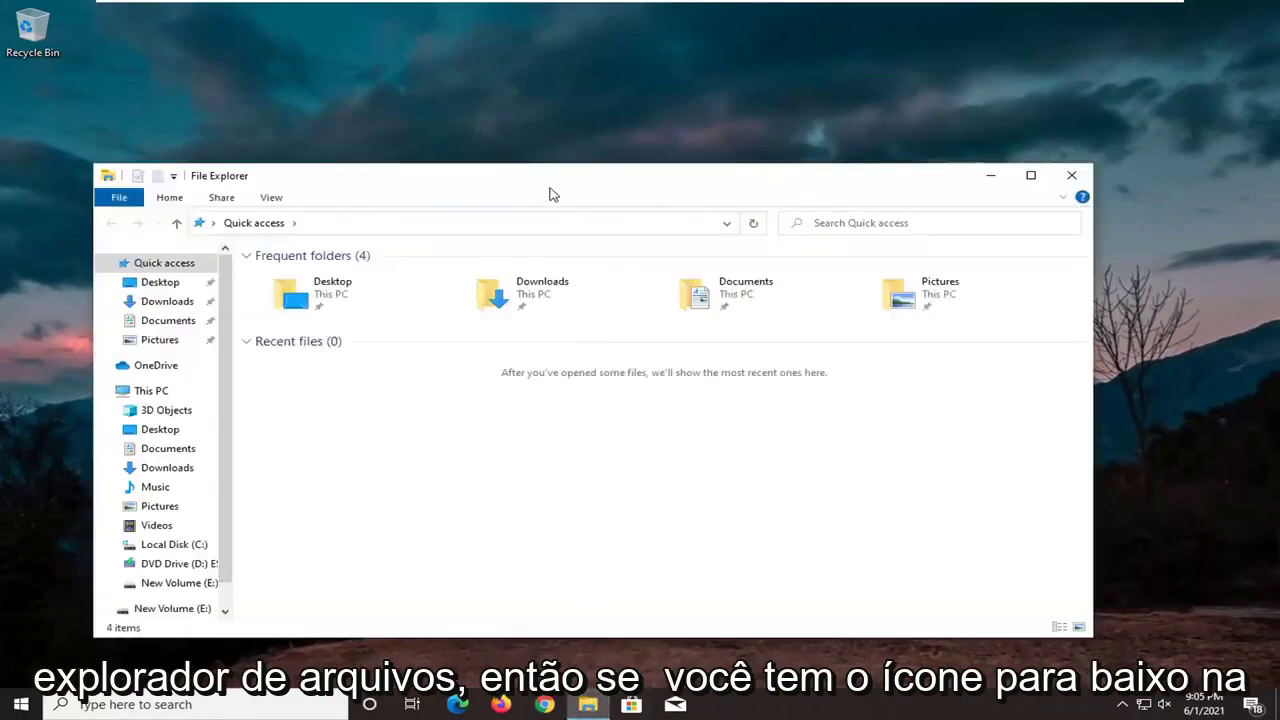
pyautogui.moveTo(553, 194); pyautogui.dragTo(571, 114)
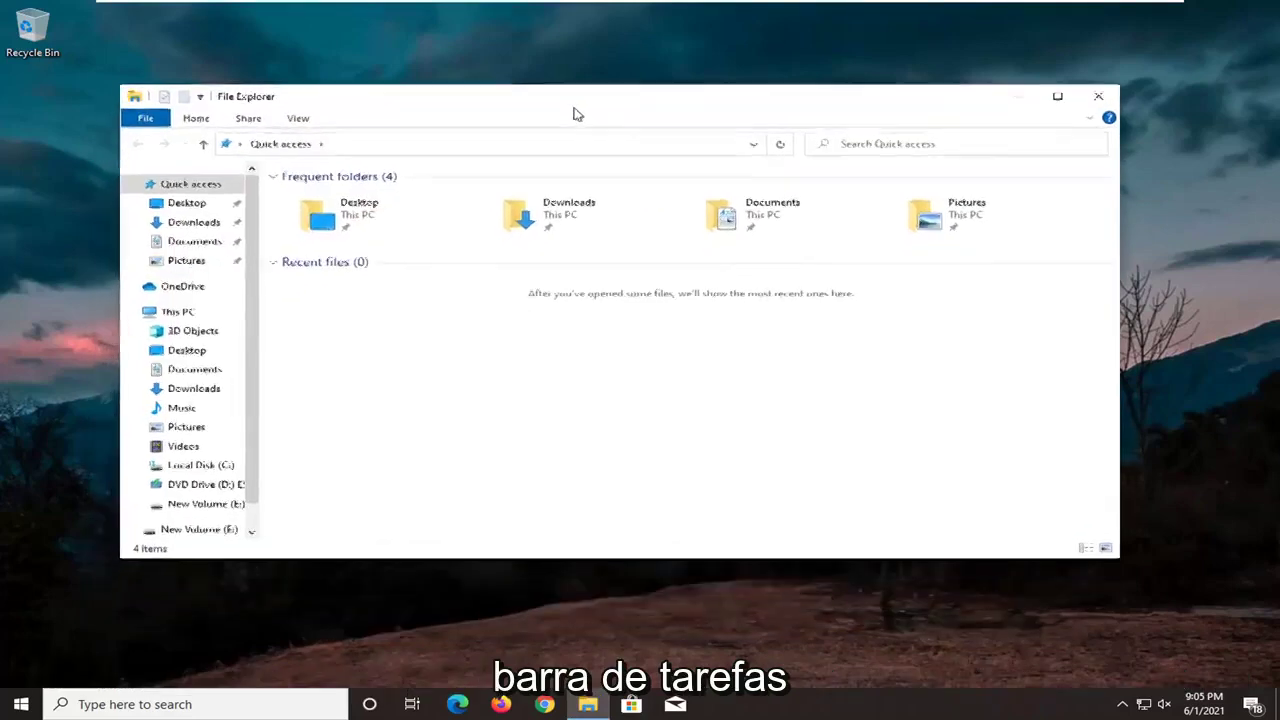
pyautogui.click(180, 312)
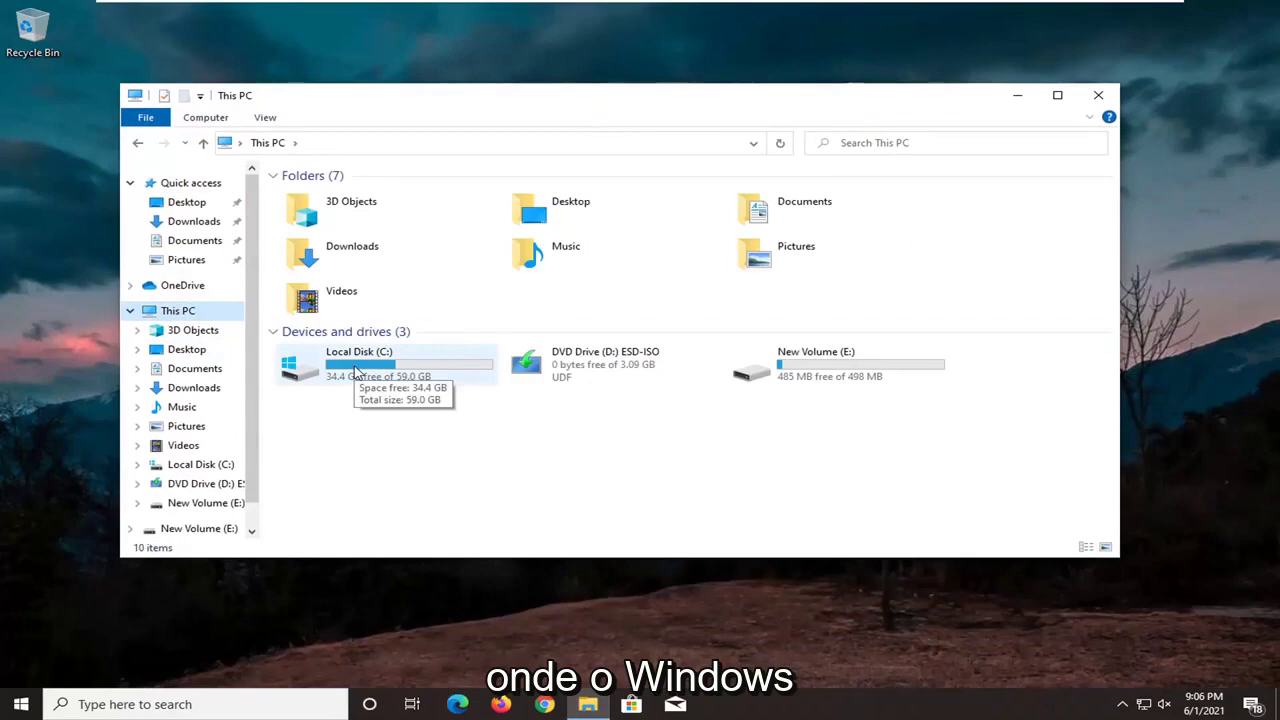
pyautogui.click(357, 370)
pyautogui.rightClick(356, 368)
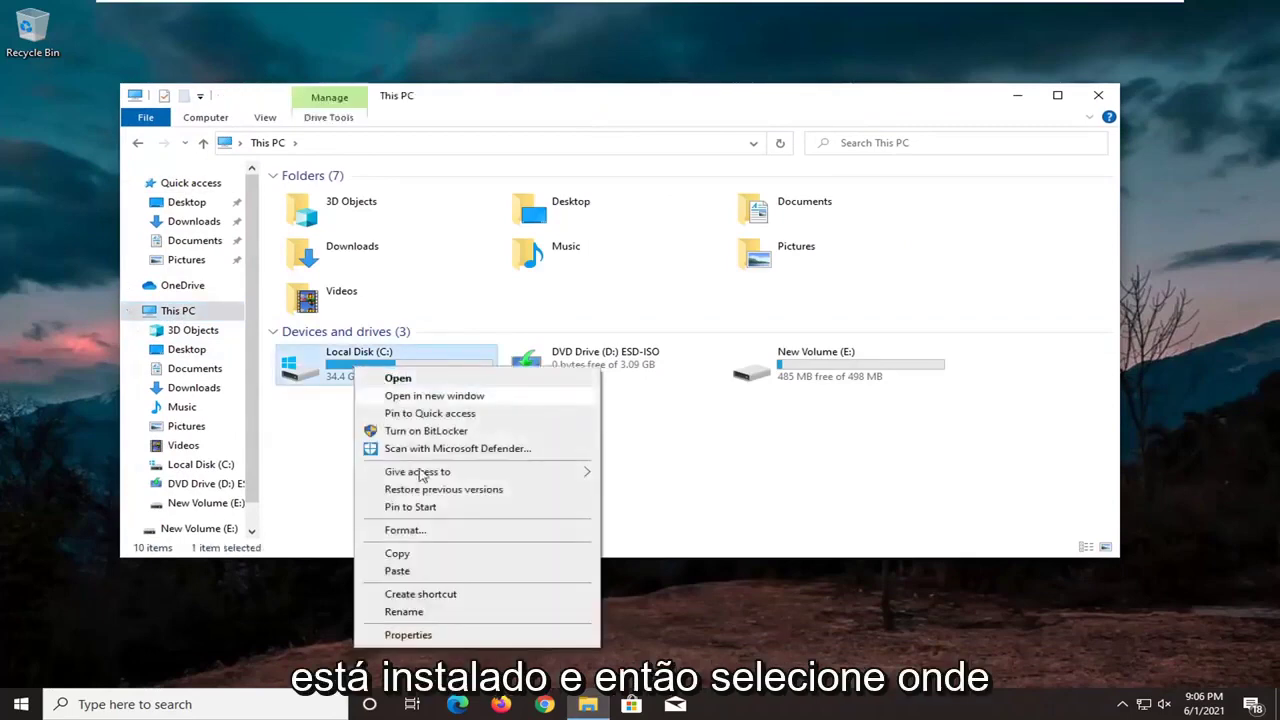
pyautogui.click(424, 636)
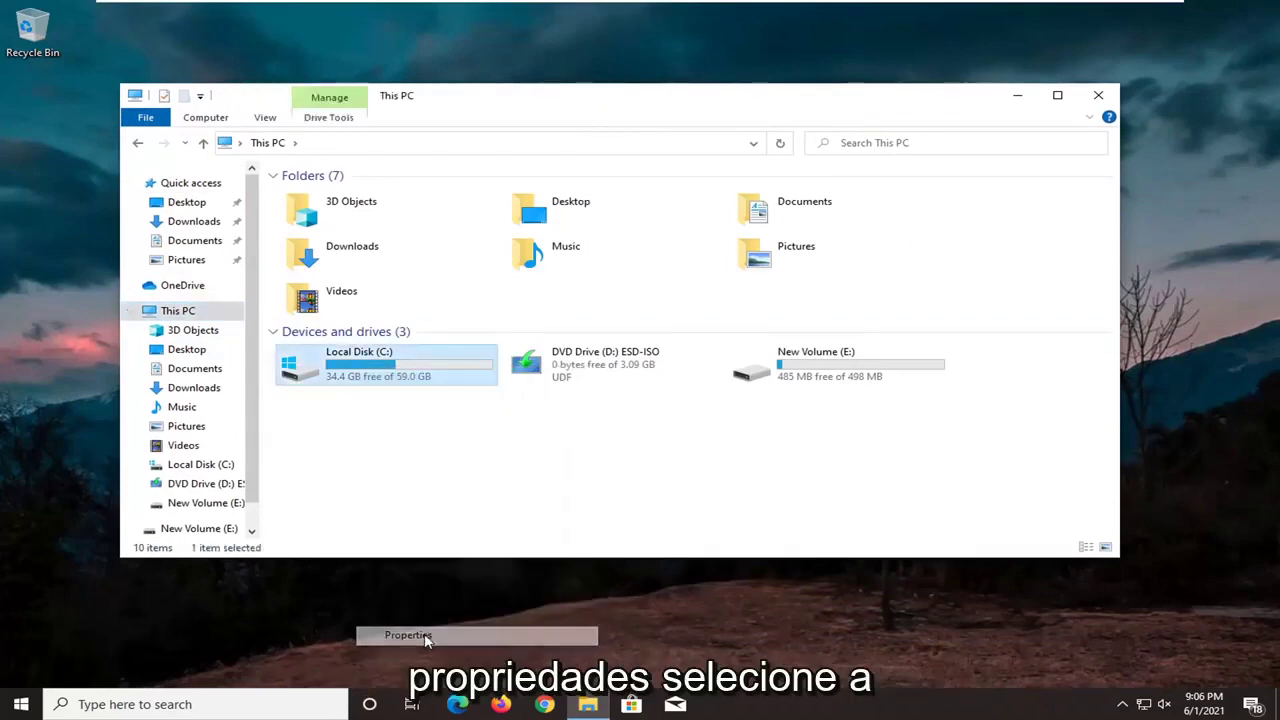
pyautogui.moveTo(508, 293); pyautogui.dragTo(575, 137)
# Run an error-checking scan on Local Disk (C:), and close its properties and File Explorer.
pyautogui.click(550, 177)
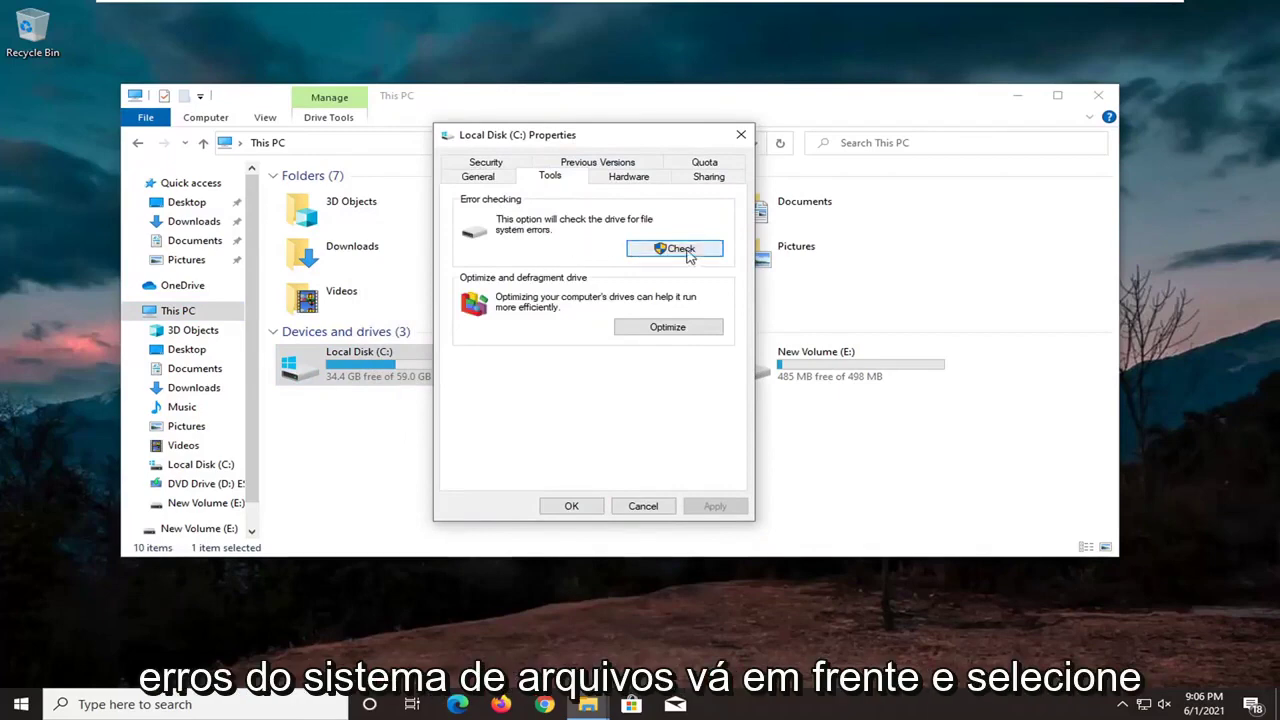
pyautogui.click(638, 249)
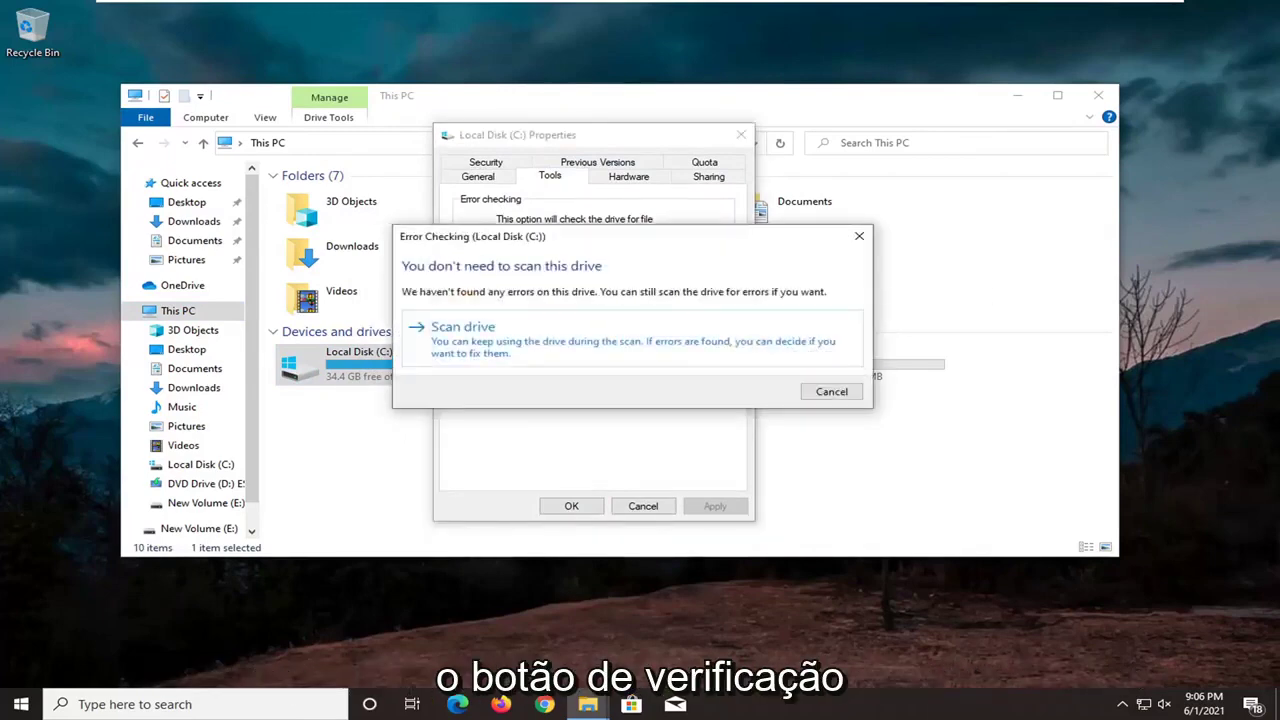
pyautogui.click(520, 345)
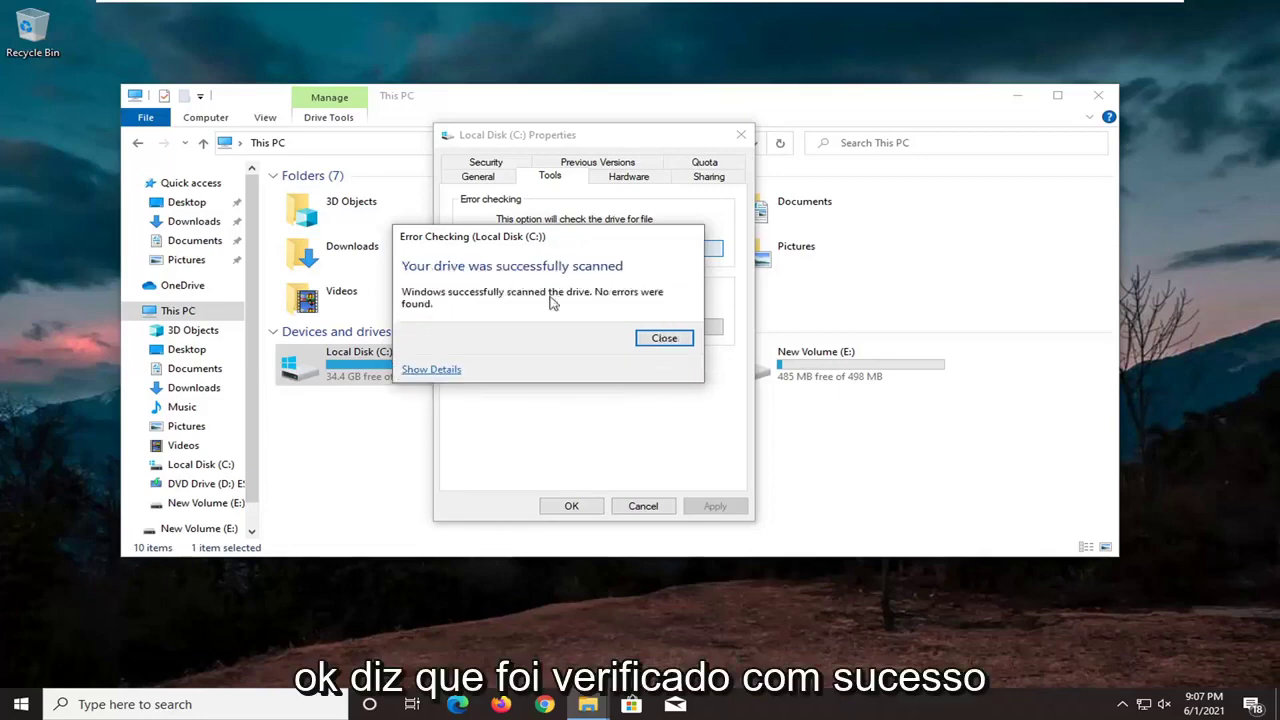
pyautogui.click(660, 337)
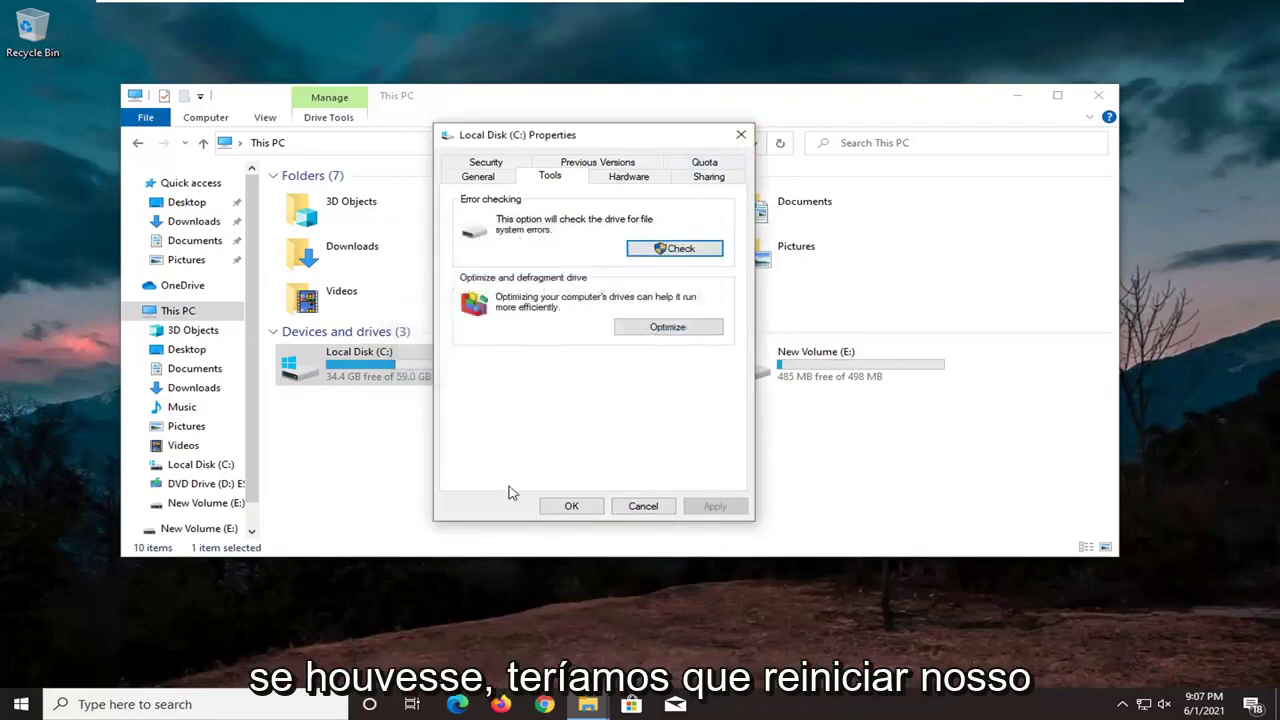
pyautogui.click(572, 507)
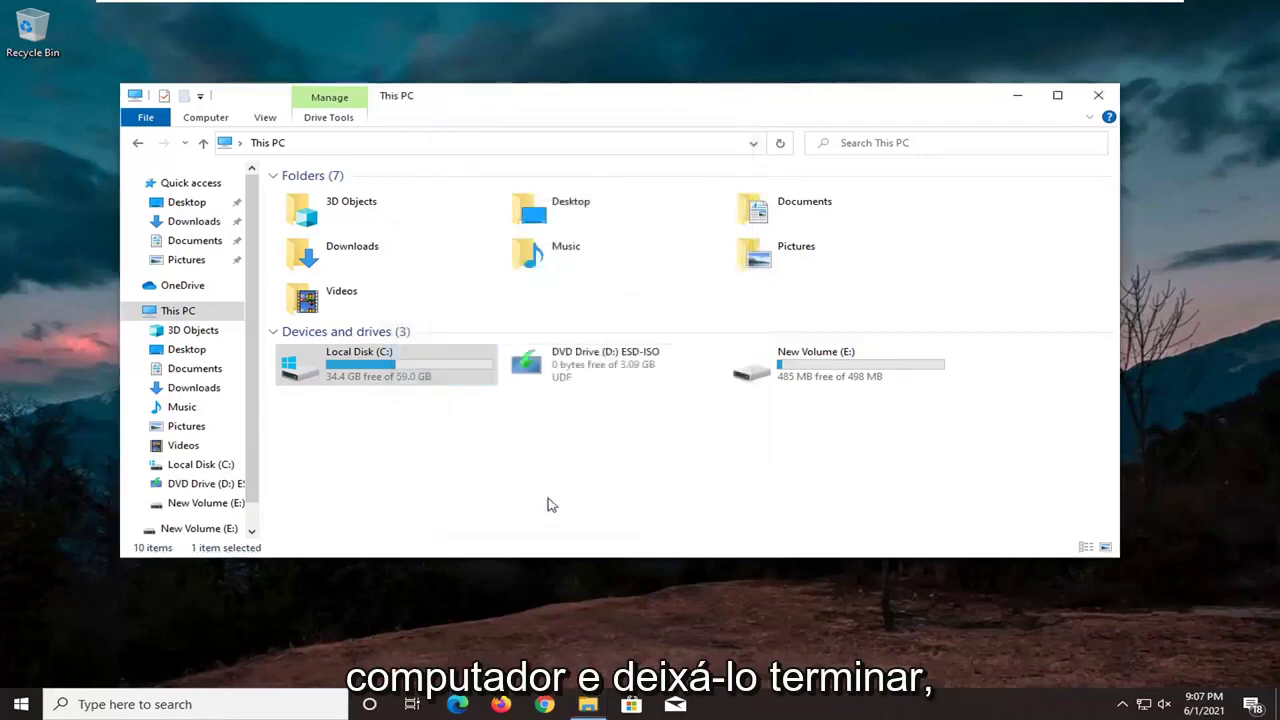
pyautogui.click(1104, 100)
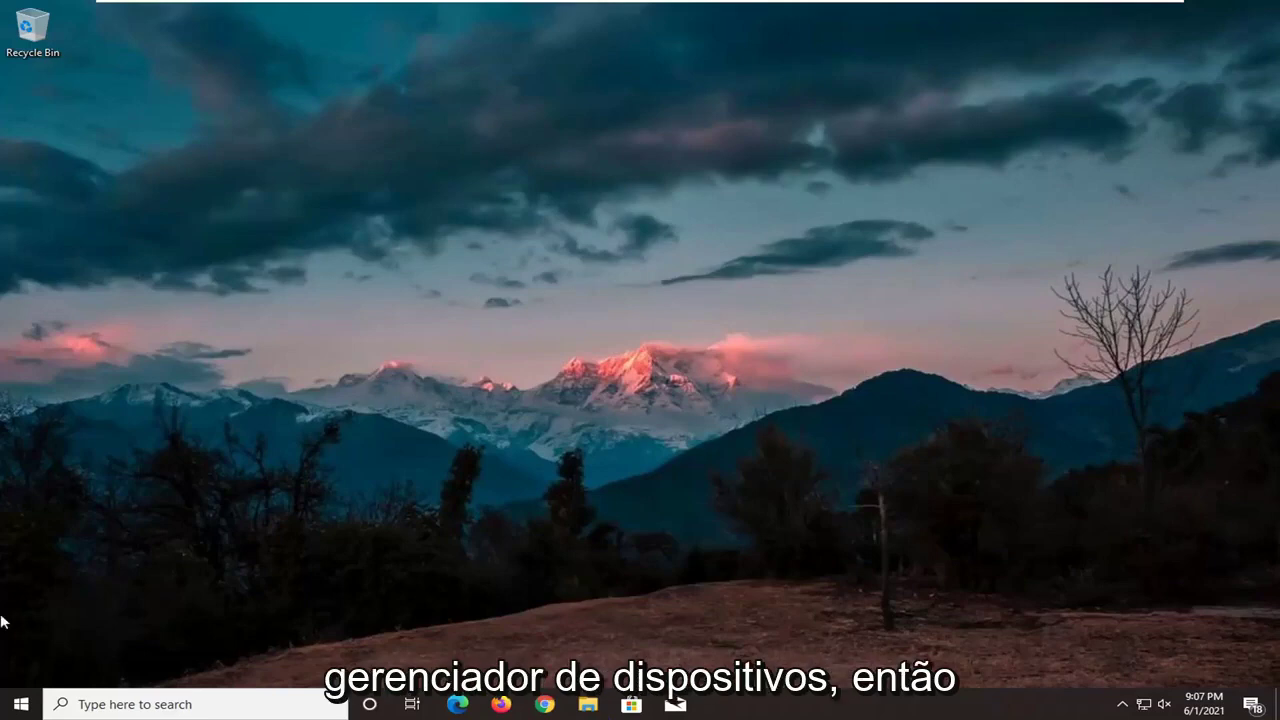
# Search for device manager and open Device Manager again.
pyautogui.click(21, 704)
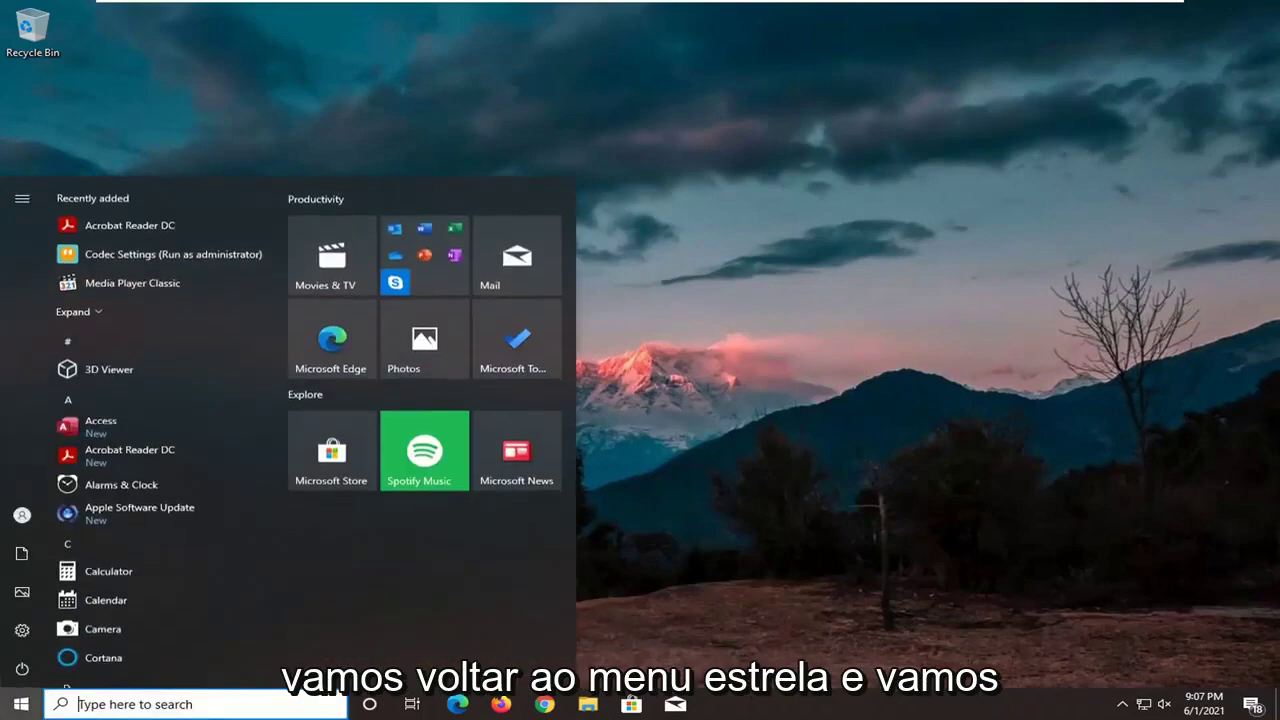
pyautogui.write('device m')
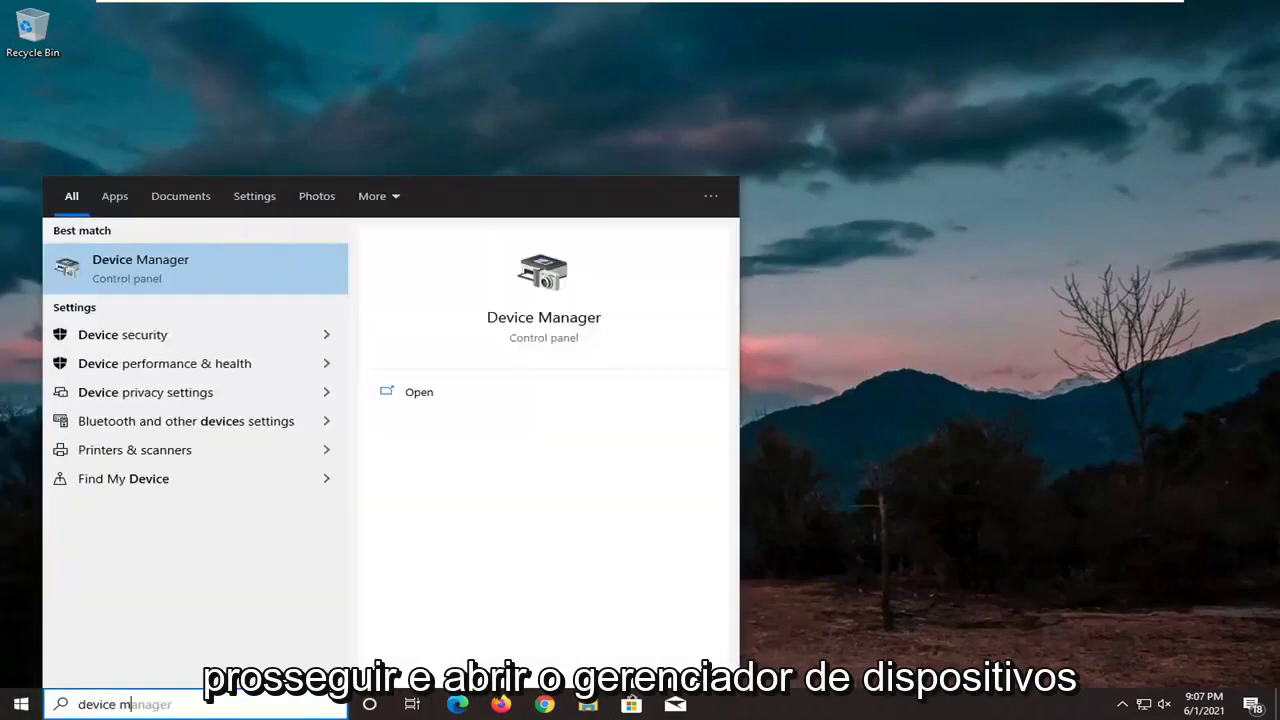
pyautogui.write('anager')
pyautogui.press('Return')
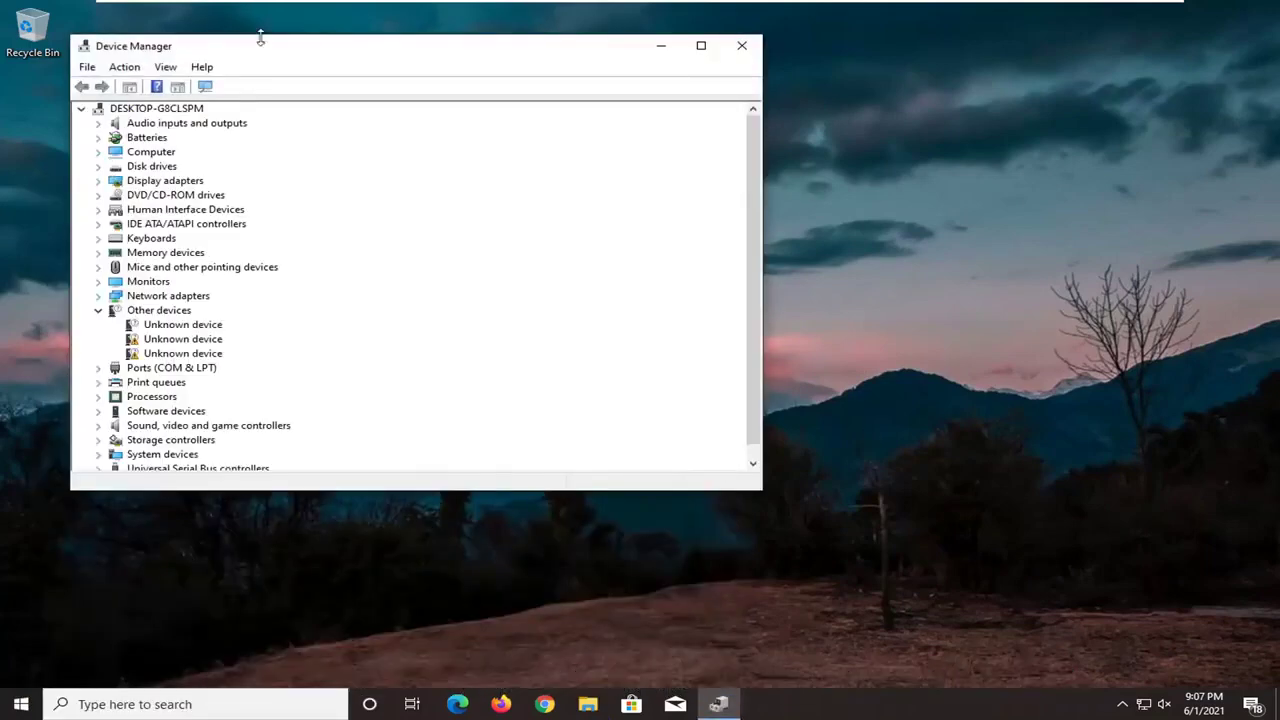
pyautogui.moveTo(260, 38); pyautogui.dragTo(274, 42)
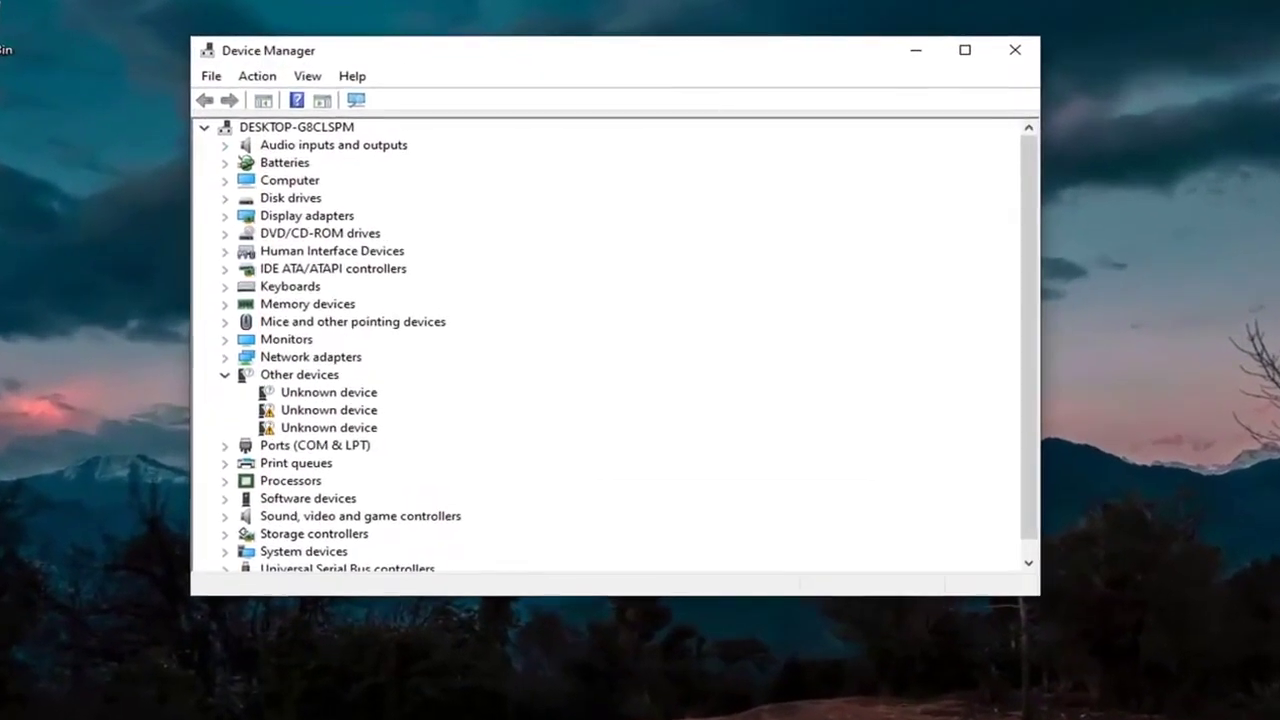
# Expand Display adapters and show the driver properties of the VMware SVGA 3D adapter.
pyautogui.doubleClick(303, 218)
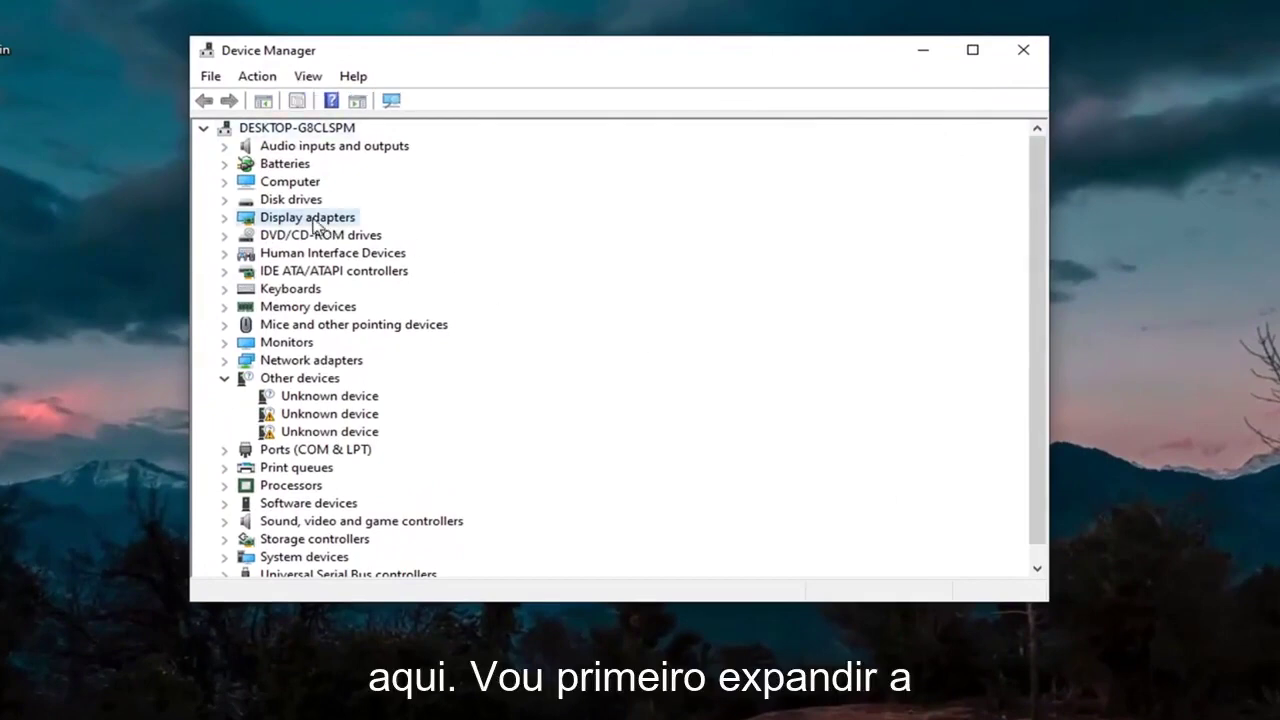
pyautogui.rightClick(296, 237)
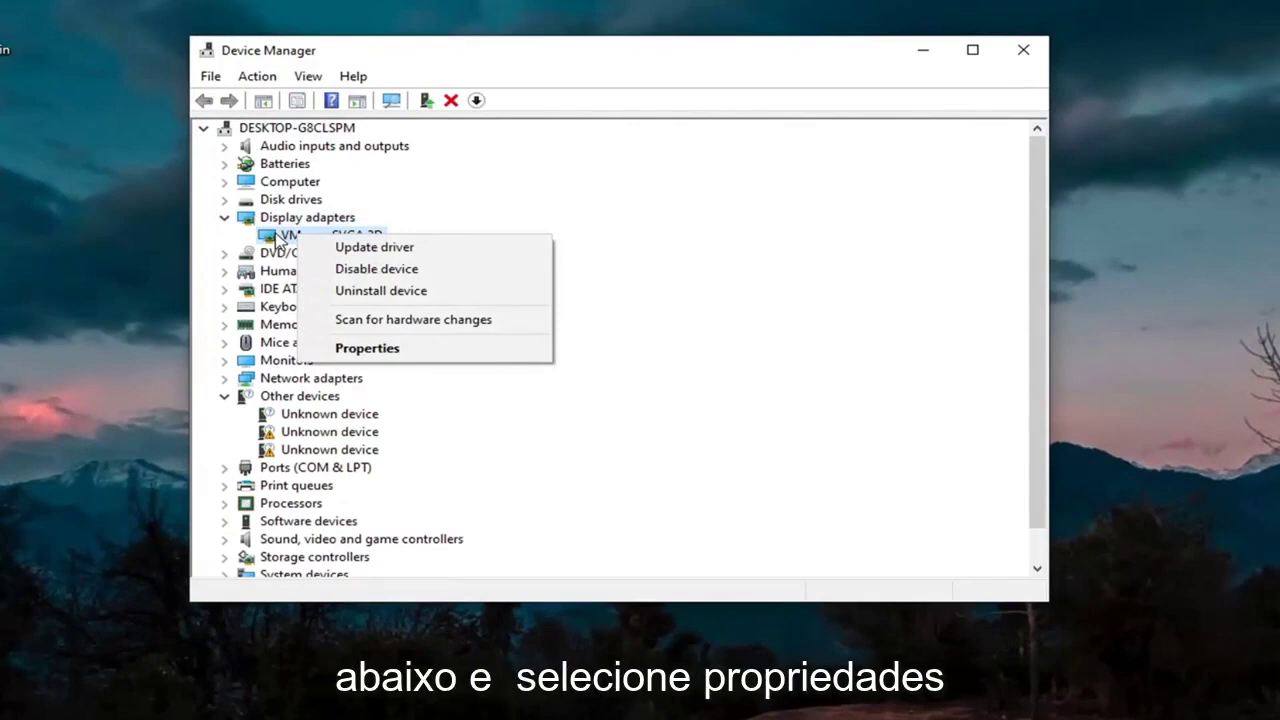
pyautogui.click(355, 348)
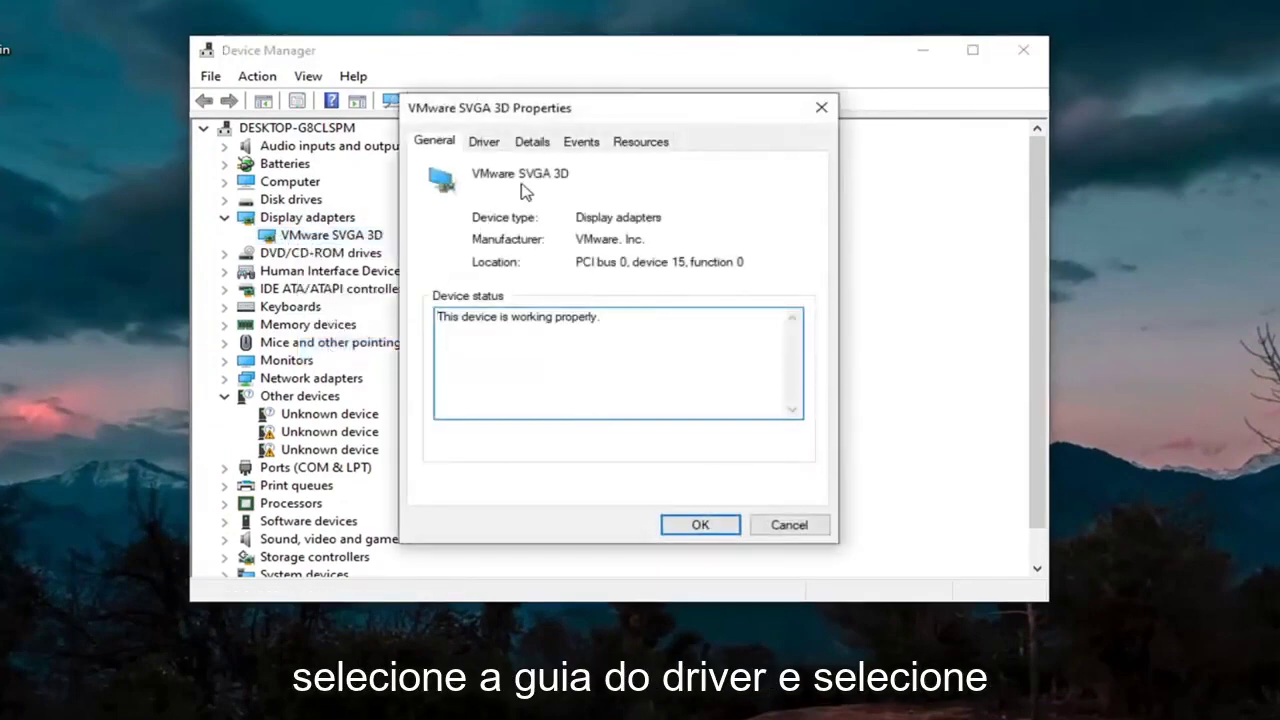
pyautogui.click(484, 142)
# Update the display adapter's driver manually, installing VMware SVGA 3D from the list of available drivers on the computer.
pyautogui.click(470, 368)
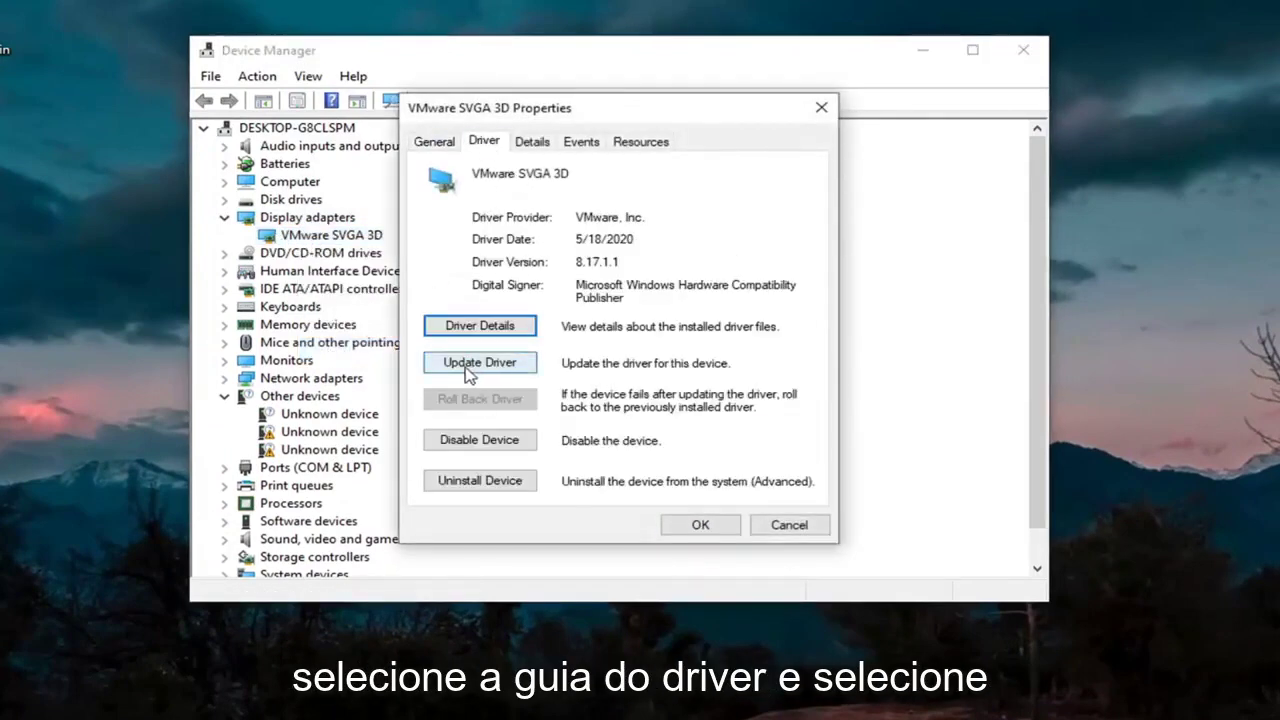
pyautogui.click(538, 366)
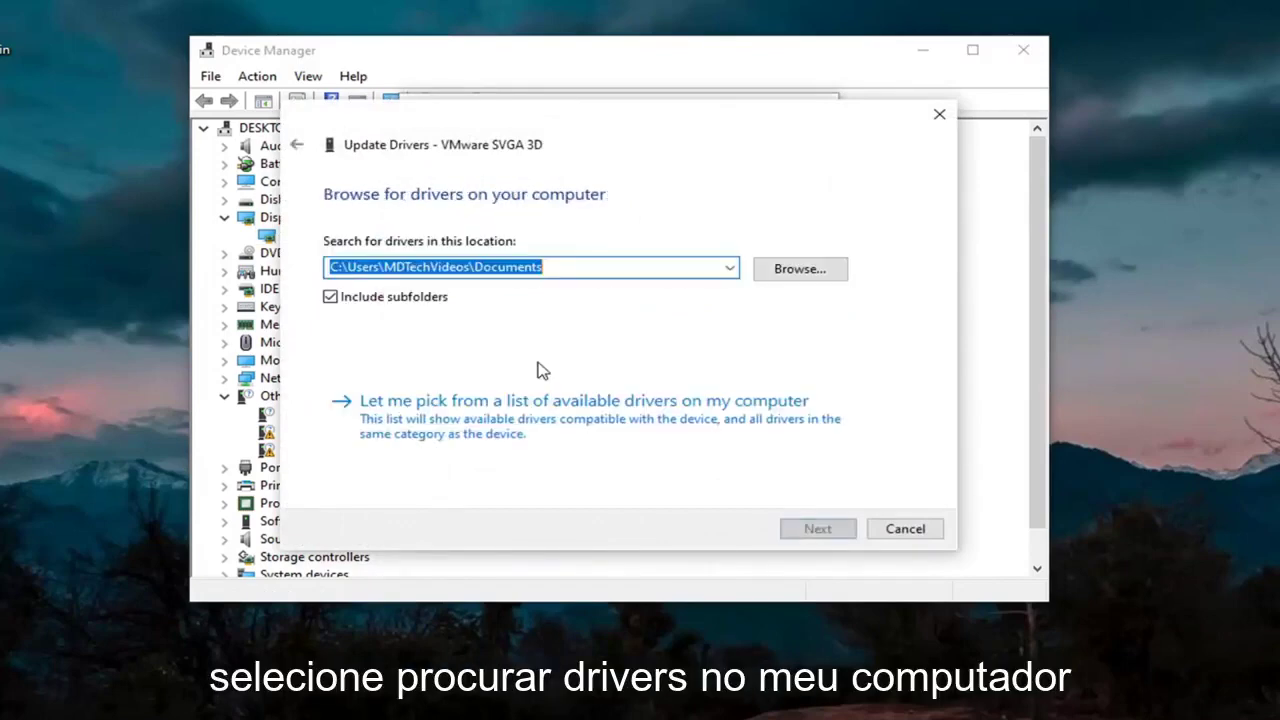
pyautogui.click(510, 437)
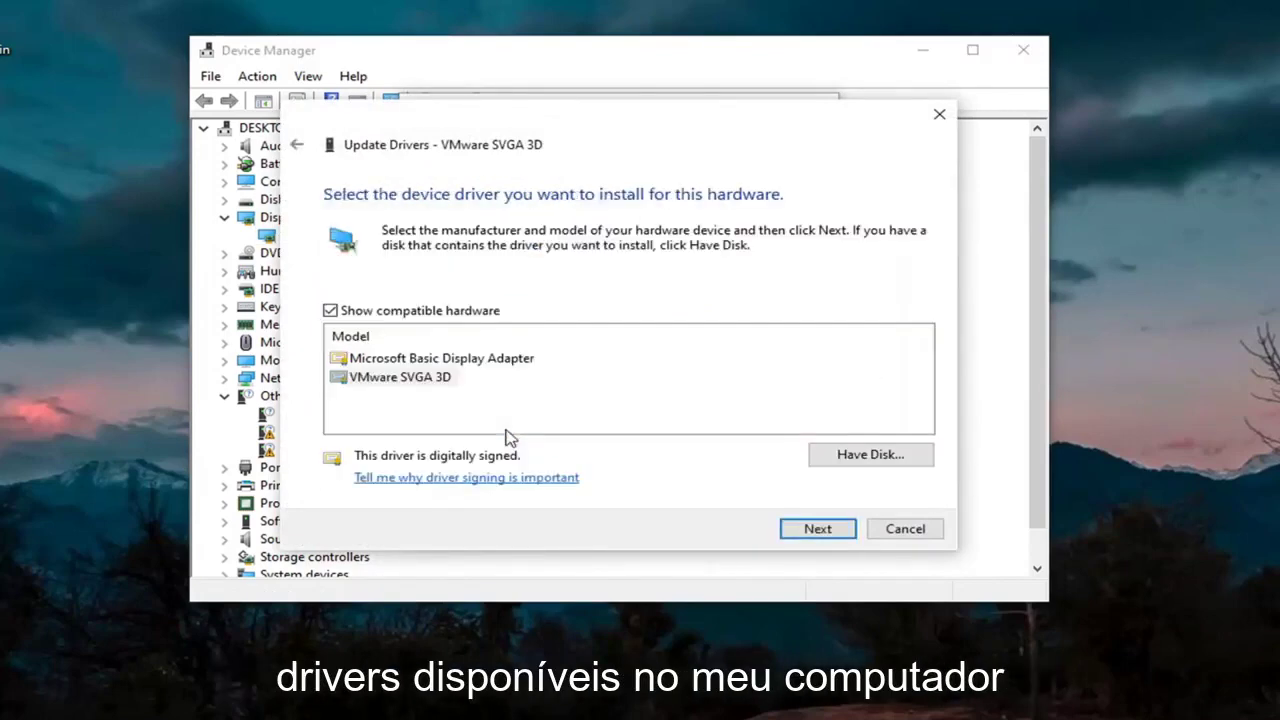
pyautogui.click(394, 380)
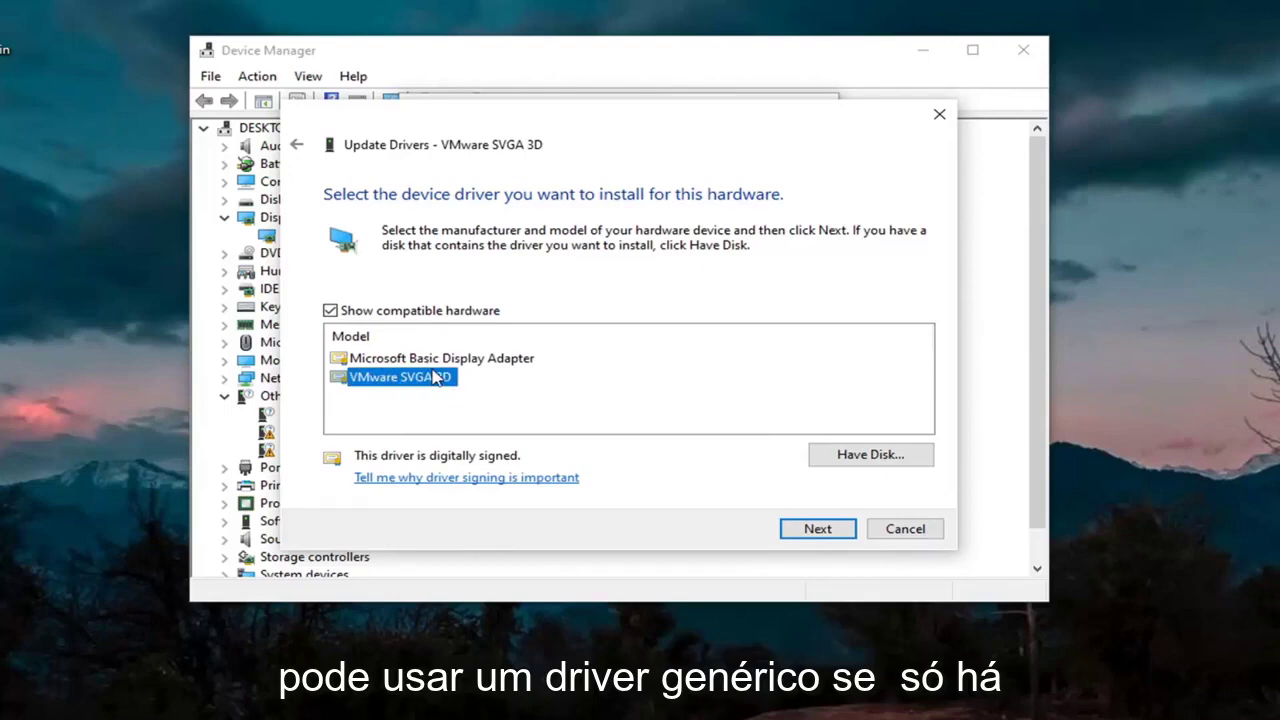
pyautogui.click(800, 530)
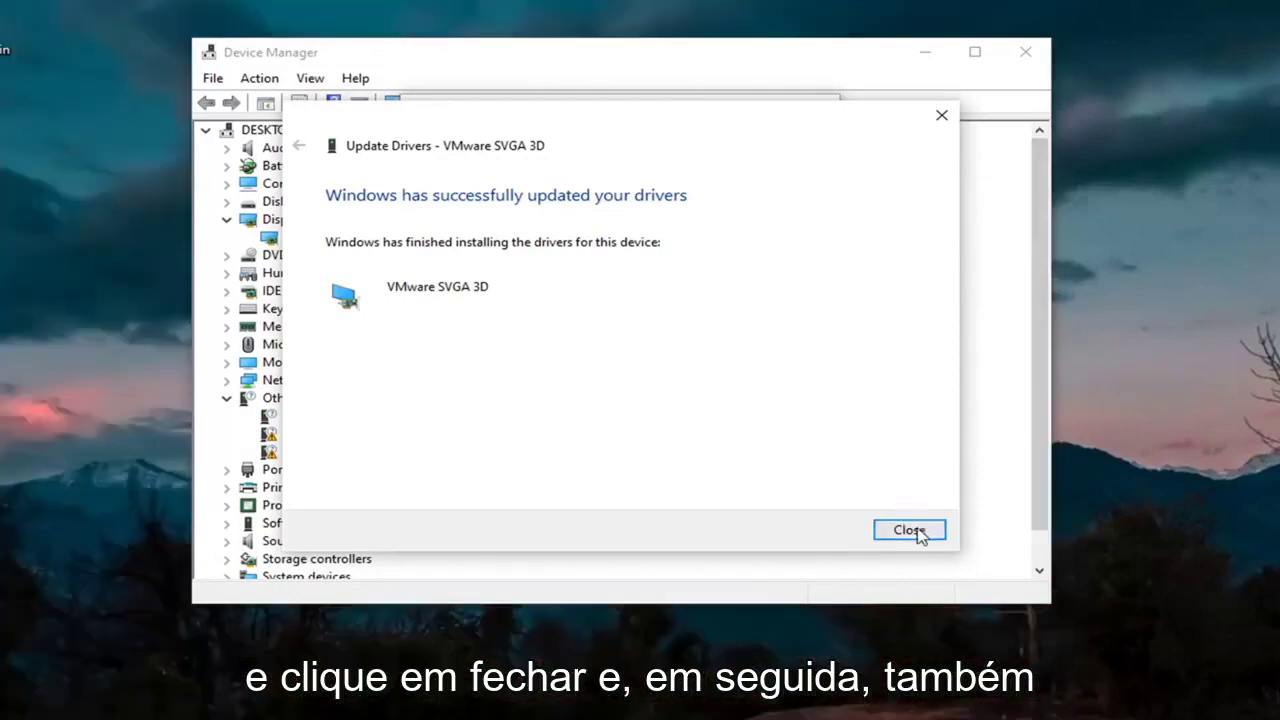
pyautogui.click(909, 530)
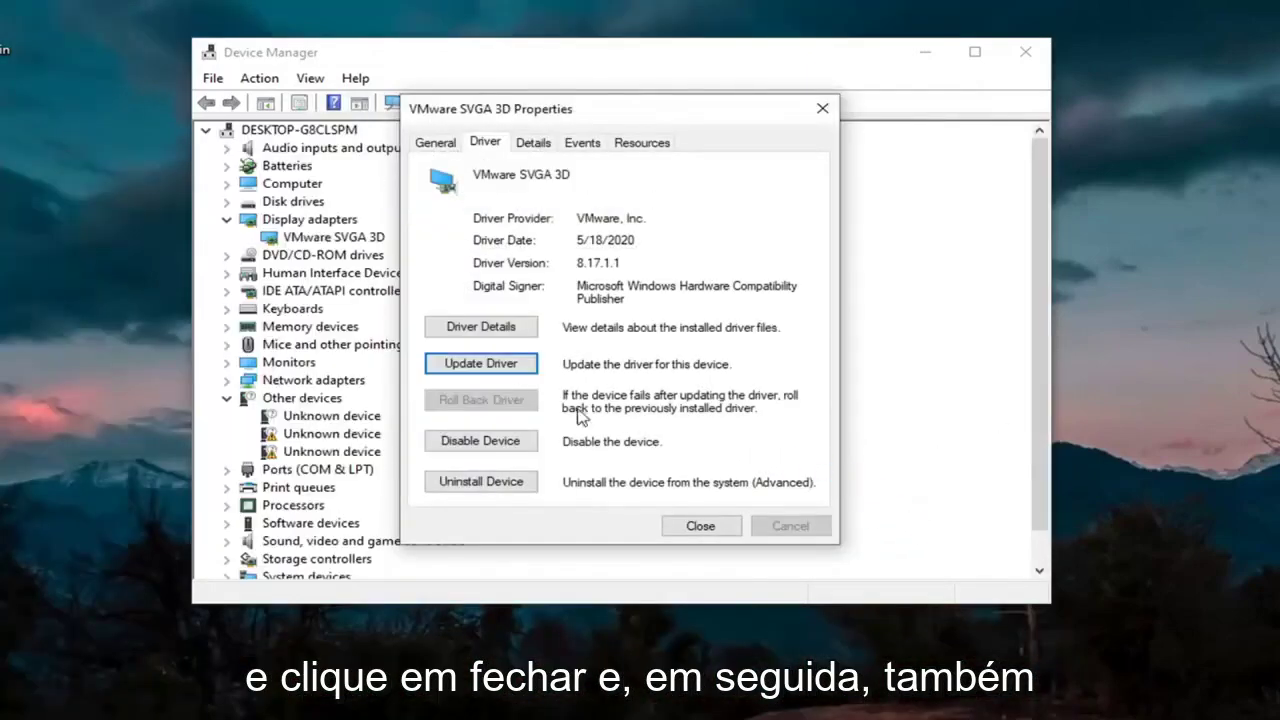
# Close the VMware SVGA 3D properties and expand the Universal Serial Bus controllers category.
pyautogui.click(700, 525)
pyautogui.scroll(-1, 381, 459)
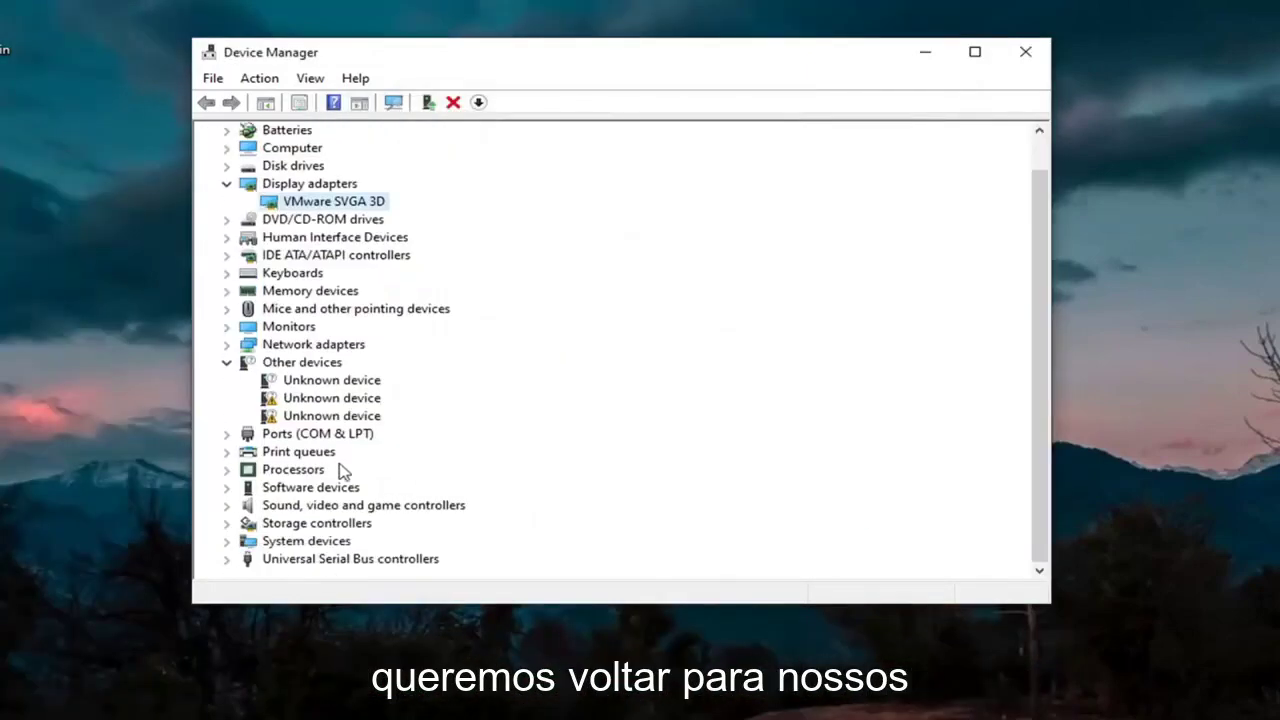
pyautogui.scroll(-2, 310, 500)
pyautogui.doubleClick(330, 466)
pyautogui.click(315, 451)
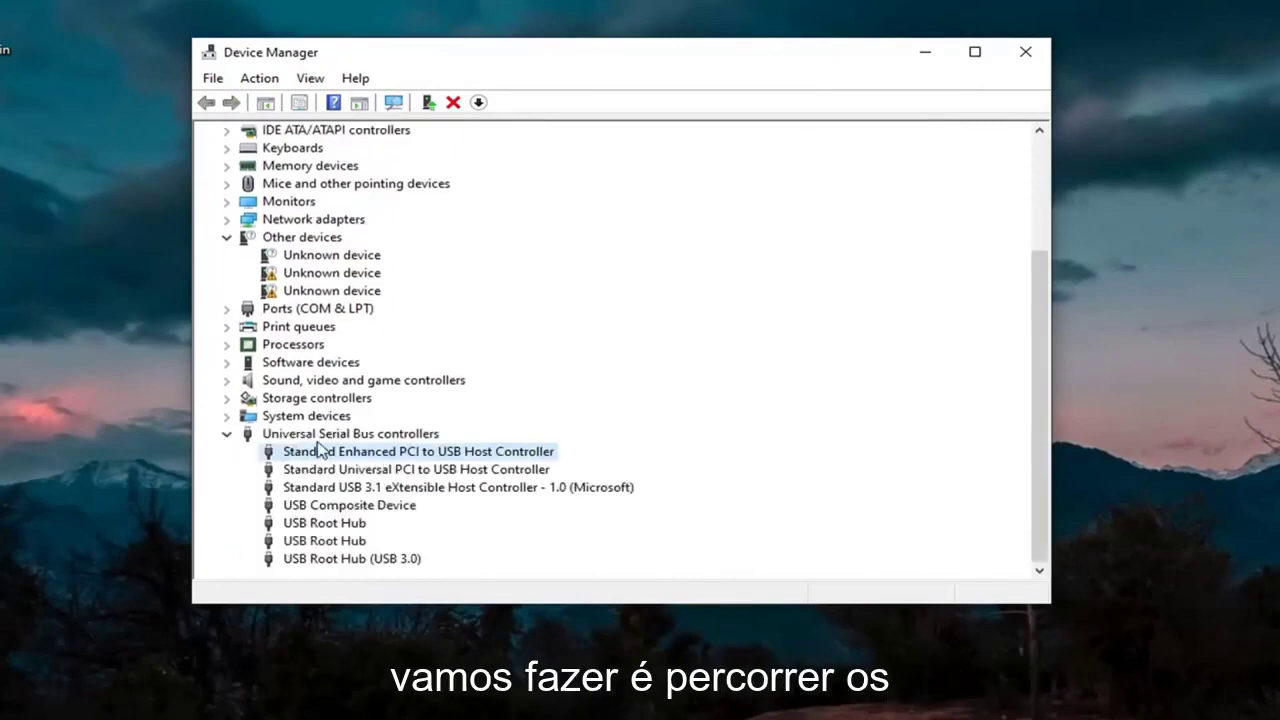
# Check the properties of the Standard Enhanced and Standard Universal PCI to USB Host Controllers for power management options.
pyautogui.doubleClick(318, 456)
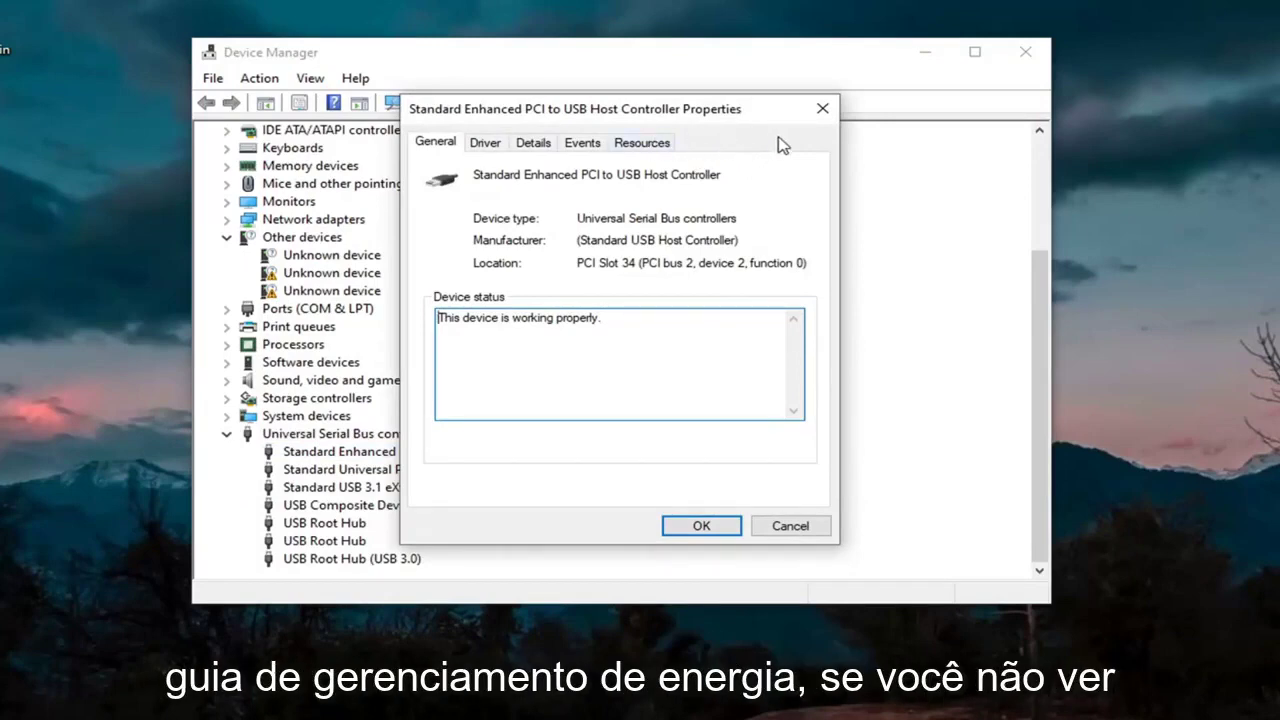
pyautogui.click(822, 108)
pyautogui.click(335, 469)
pyautogui.doubleClick(335, 469)
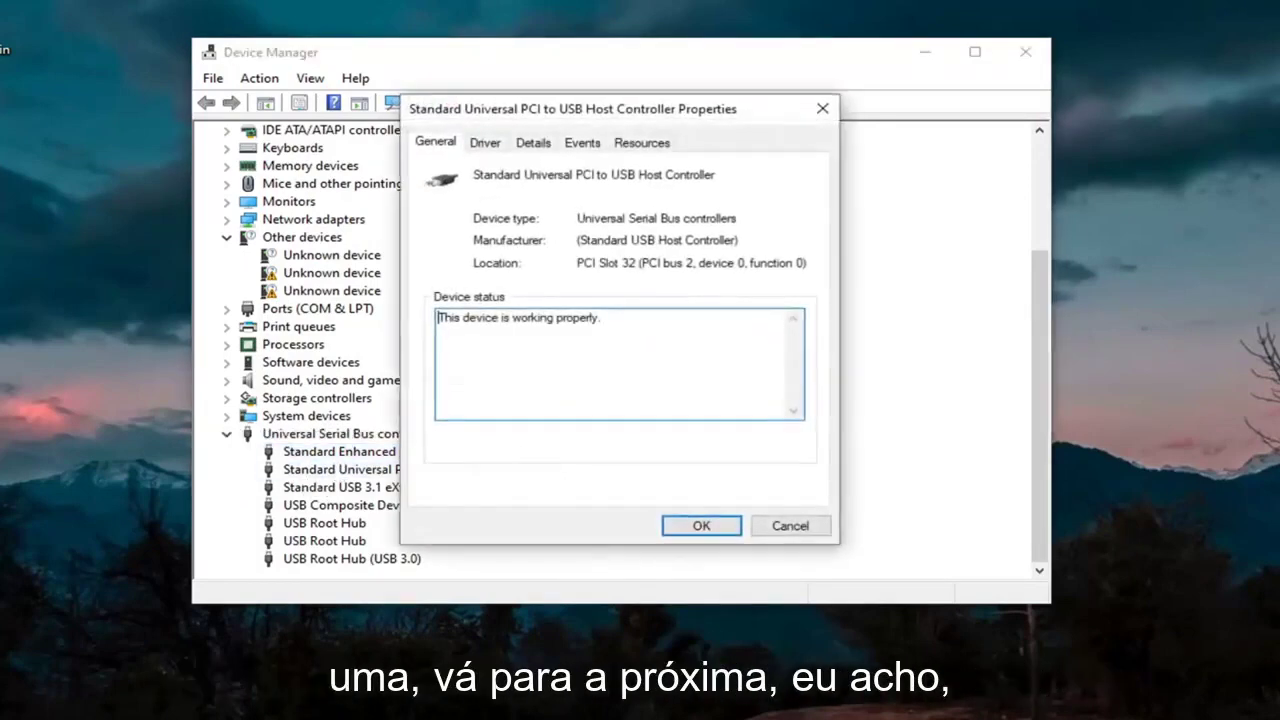
pyautogui.click(822, 108)
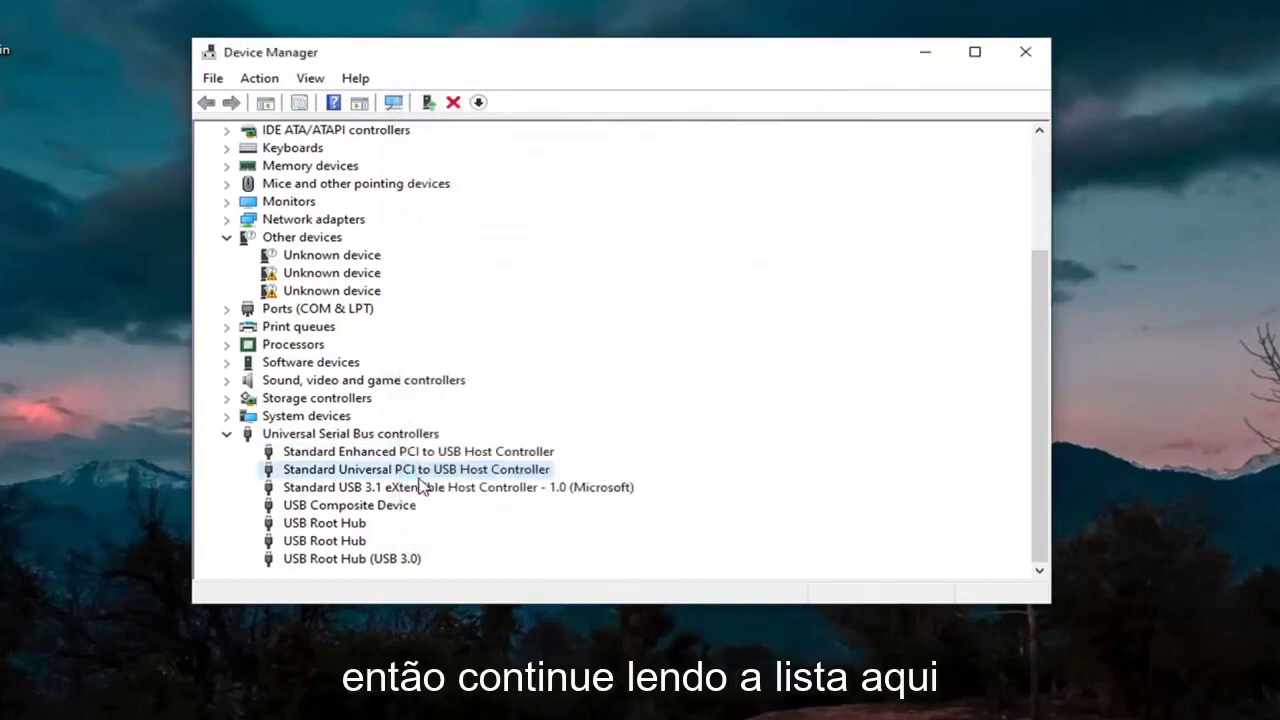
pyautogui.doubleClick(420, 470)
pyautogui.click(822, 108)
# Stop the computer from turning off the Standard USB 3.1 eXtensible Host Controller to save power, and apply the change.
pyautogui.doubleClick(517, 487)
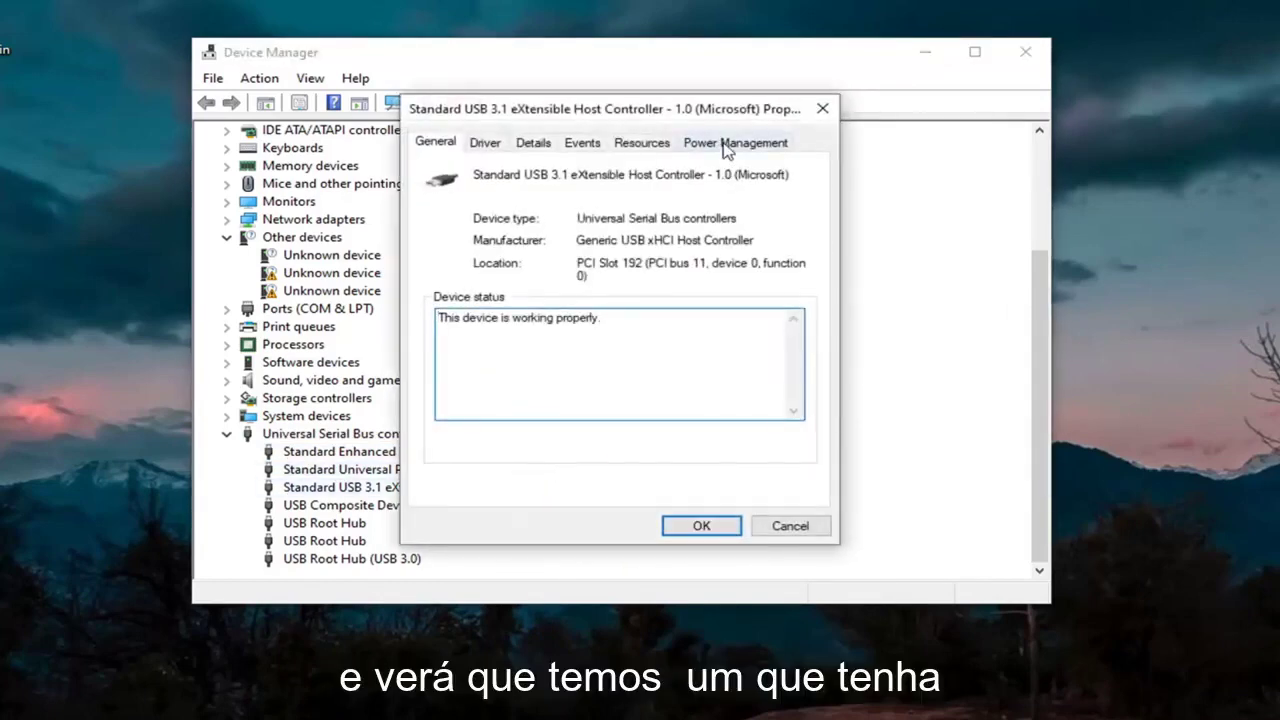
pyautogui.click(726, 147)
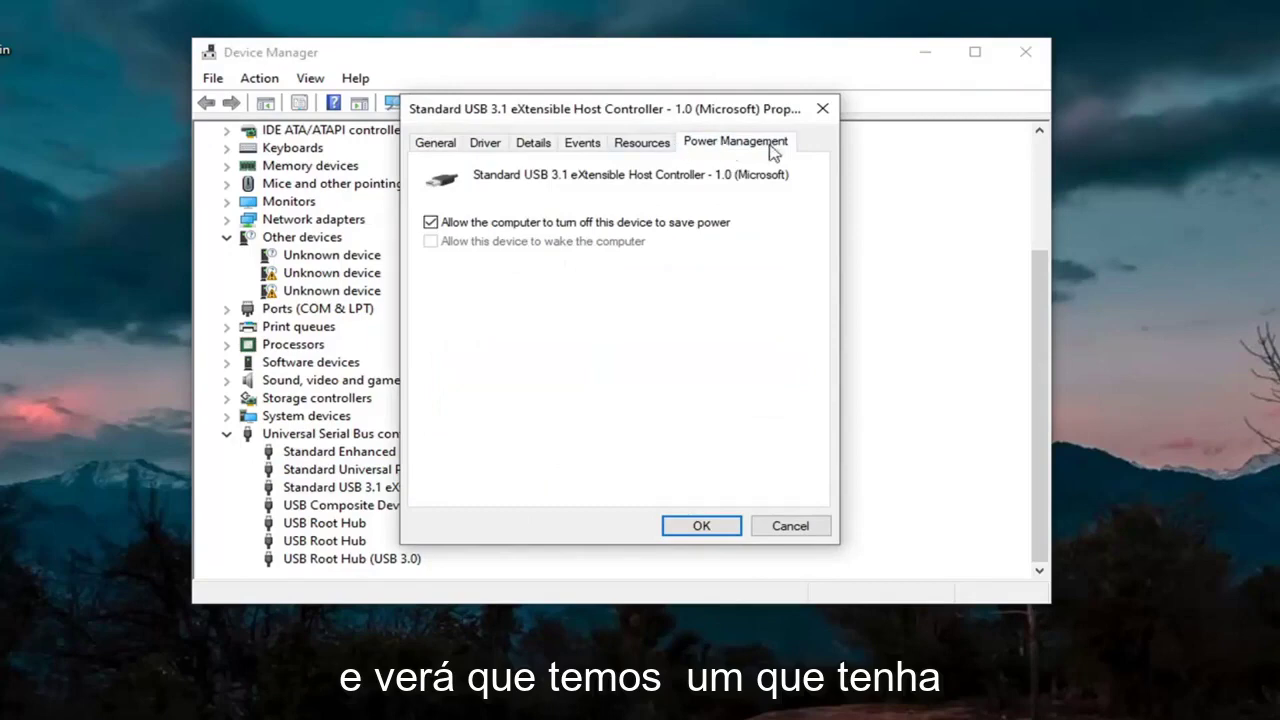
pyautogui.click(431, 223)
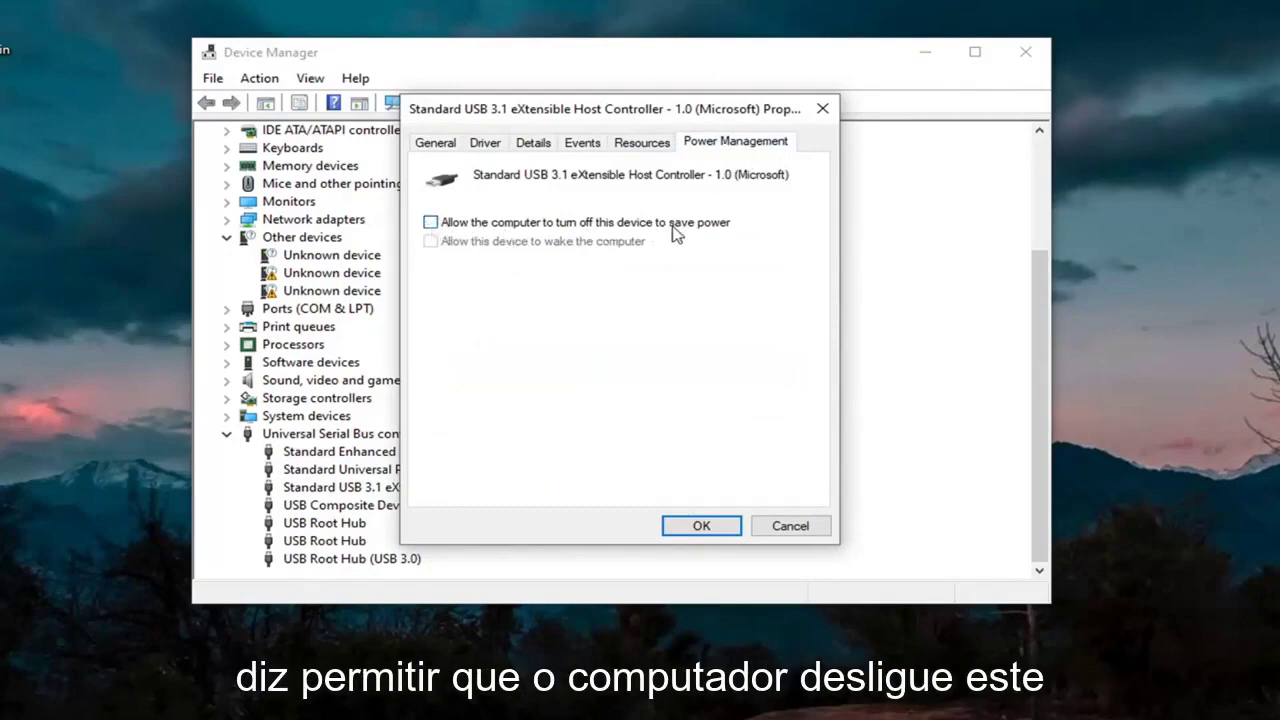
pyautogui.click(712, 535)
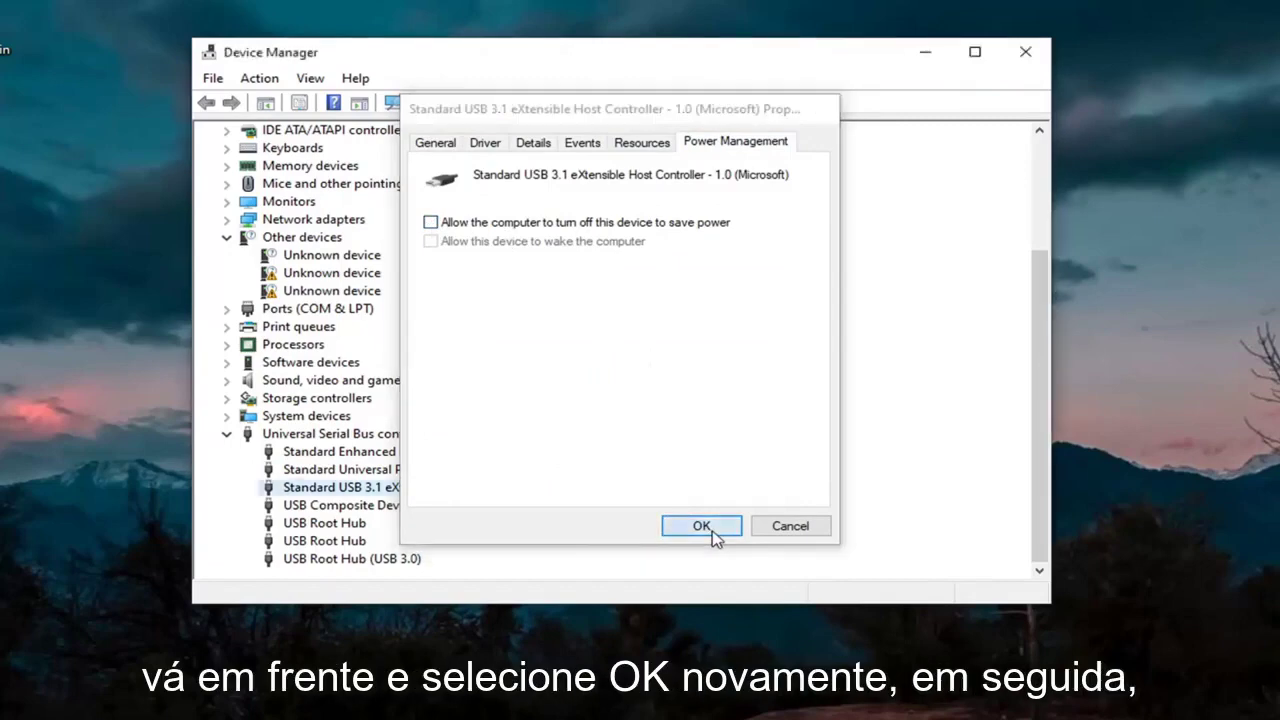
# Check the USB Composite Device's properties, and disallow turning off the first USB Root Hub to save power.
pyautogui.doubleClick(396, 508)
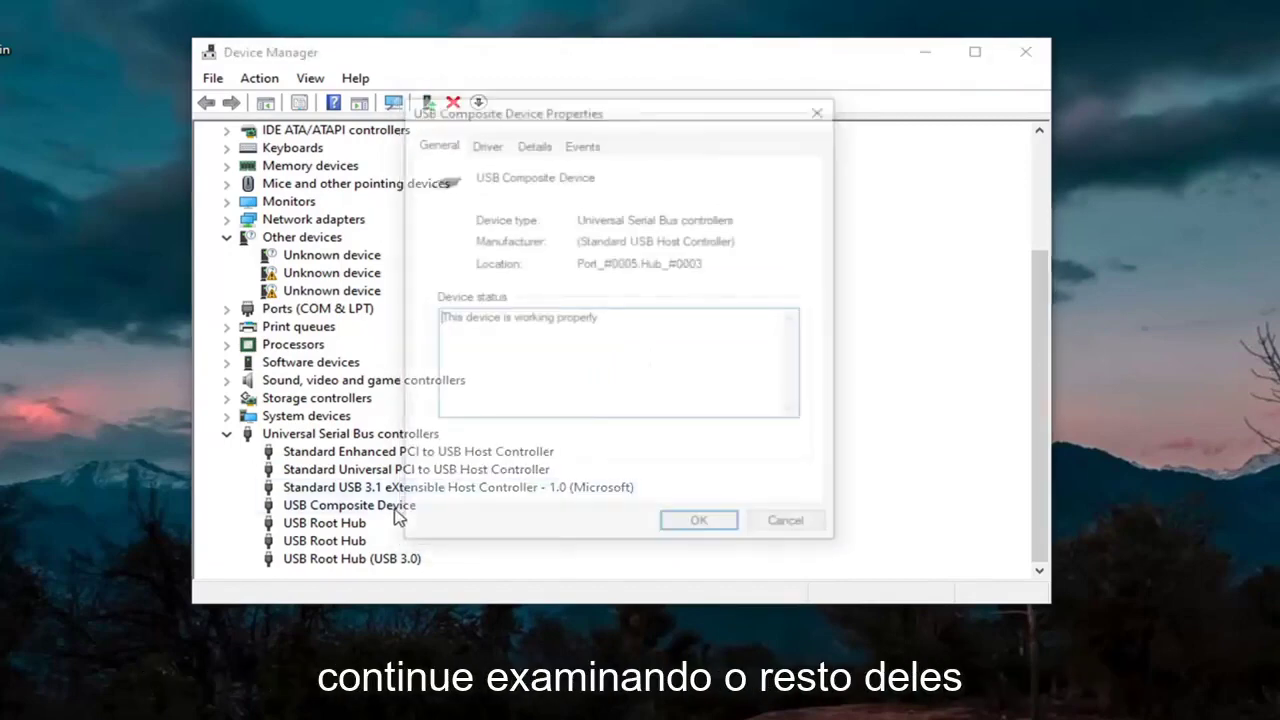
pyautogui.click(821, 114)
pyautogui.press('Down')
pyautogui.press('Return')
pyautogui.click(777, 145)
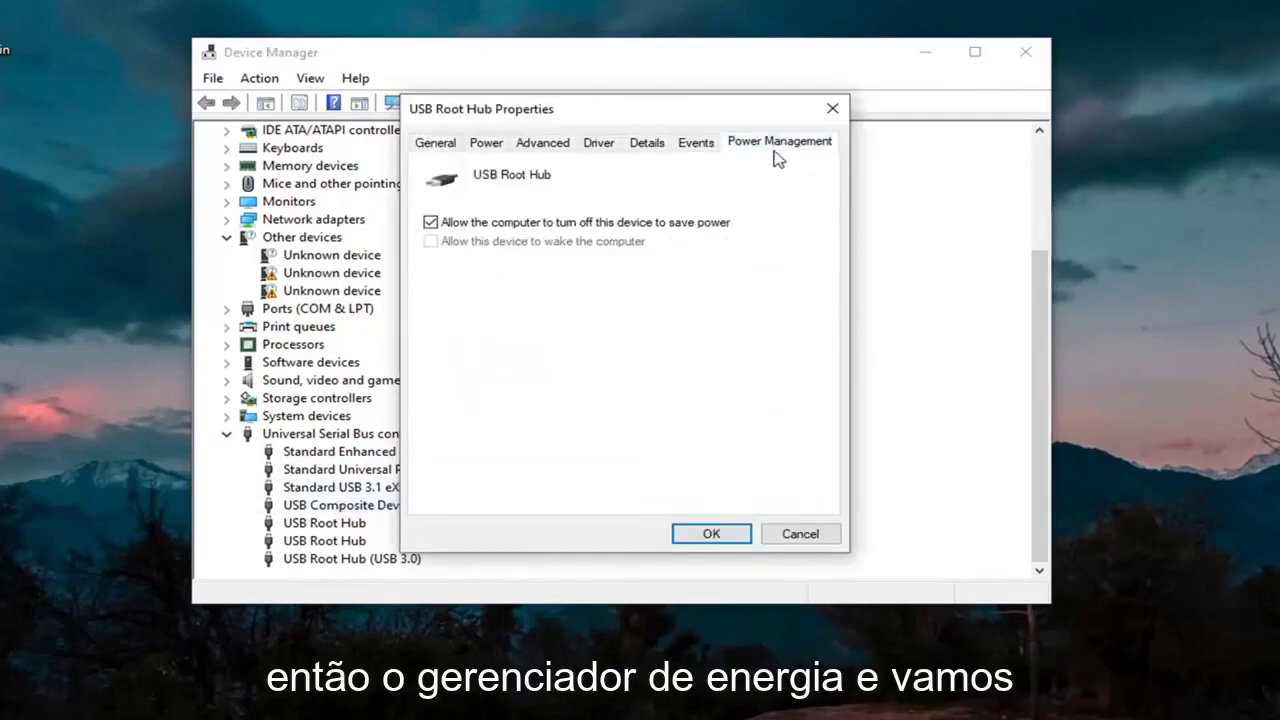
pyautogui.click(500, 228)
pyautogui.click(711, 533)
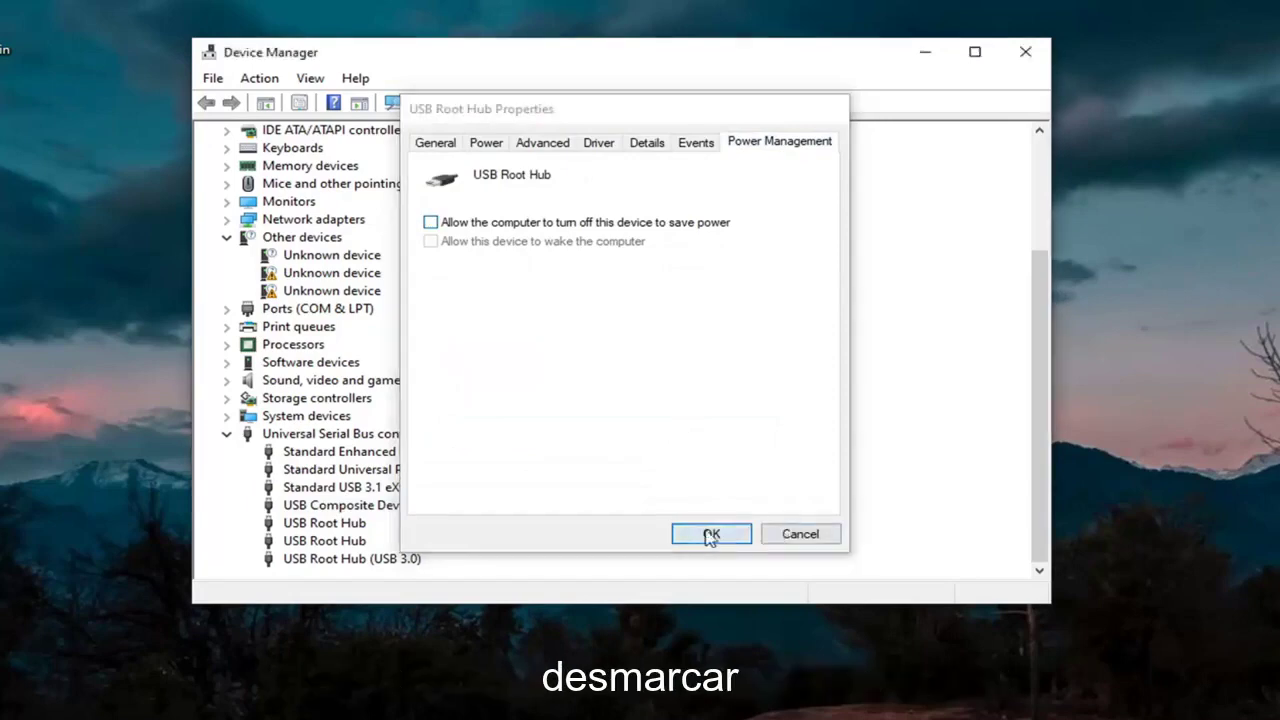
# Disallow the computer from turning off the second USB Root Hub to save power, and apply the change.
pyautogui.doubleClick(355, 541)
pyautogui.click(760, 142)
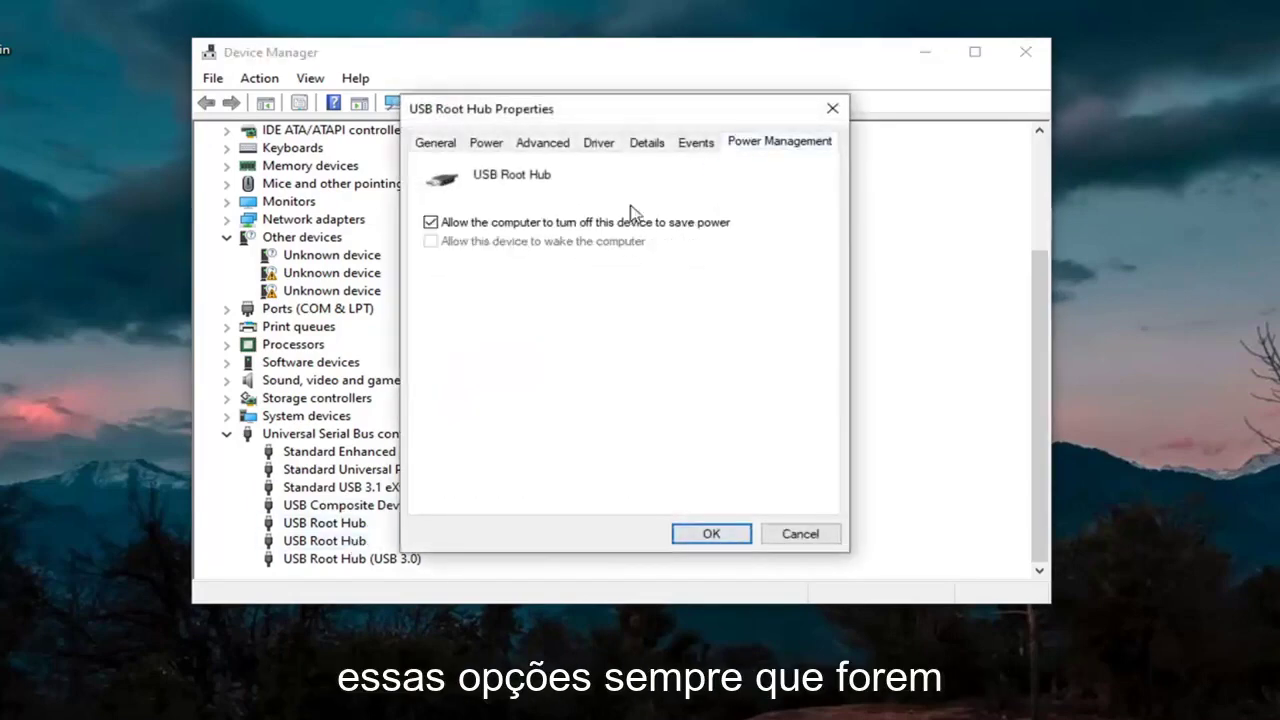
pyautogui.click(497, 228)
pyautogui.click(711, 533)
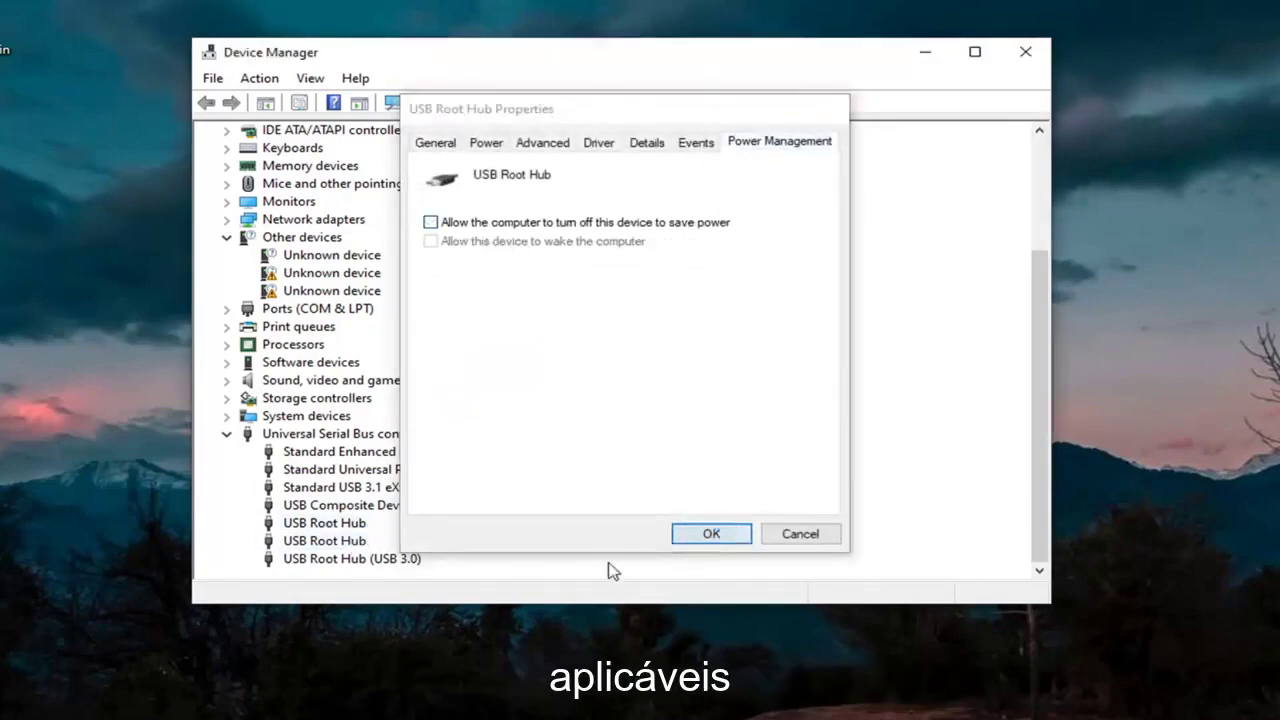
# Disallow turning off the USB Root Hub (USB 3.0) to save power, and close Device Manager.
pyautogui.click(374, 561)
pyautogui.doubleClick(372, 562)
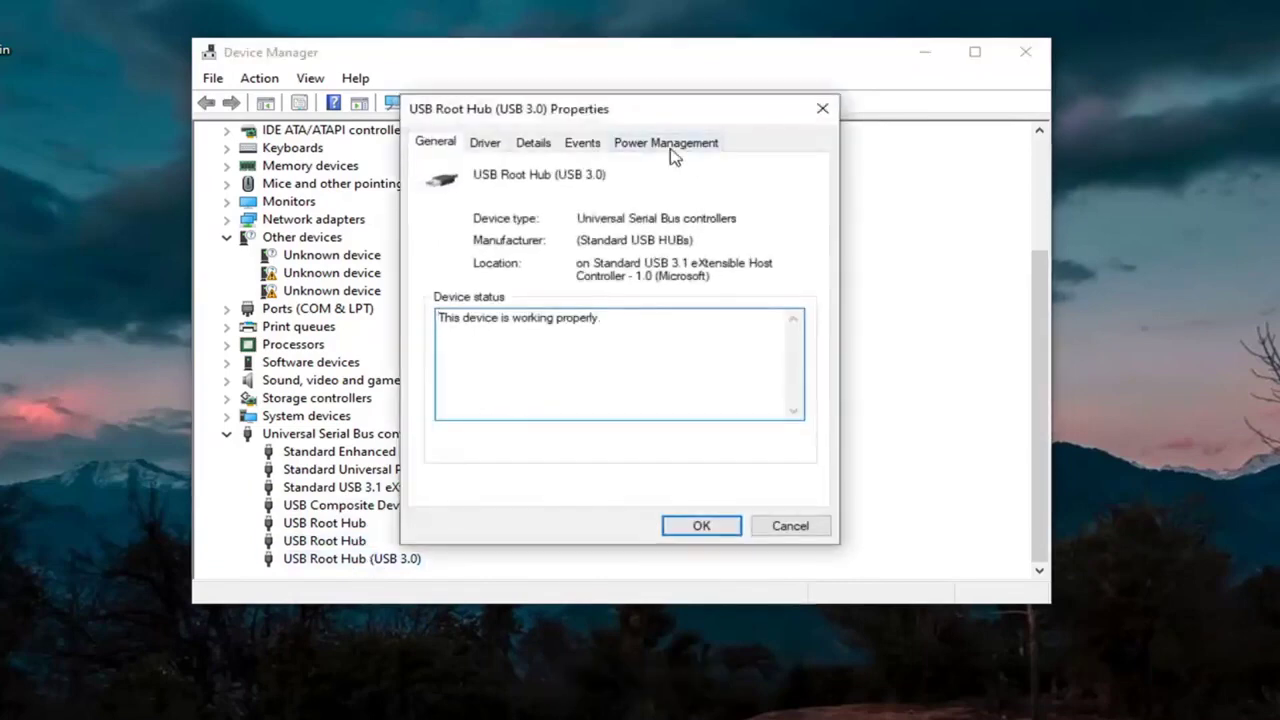
pyautogui.click(670, 145)
pyautogui.click(485, 226)
pyautogui.click(706, 526)
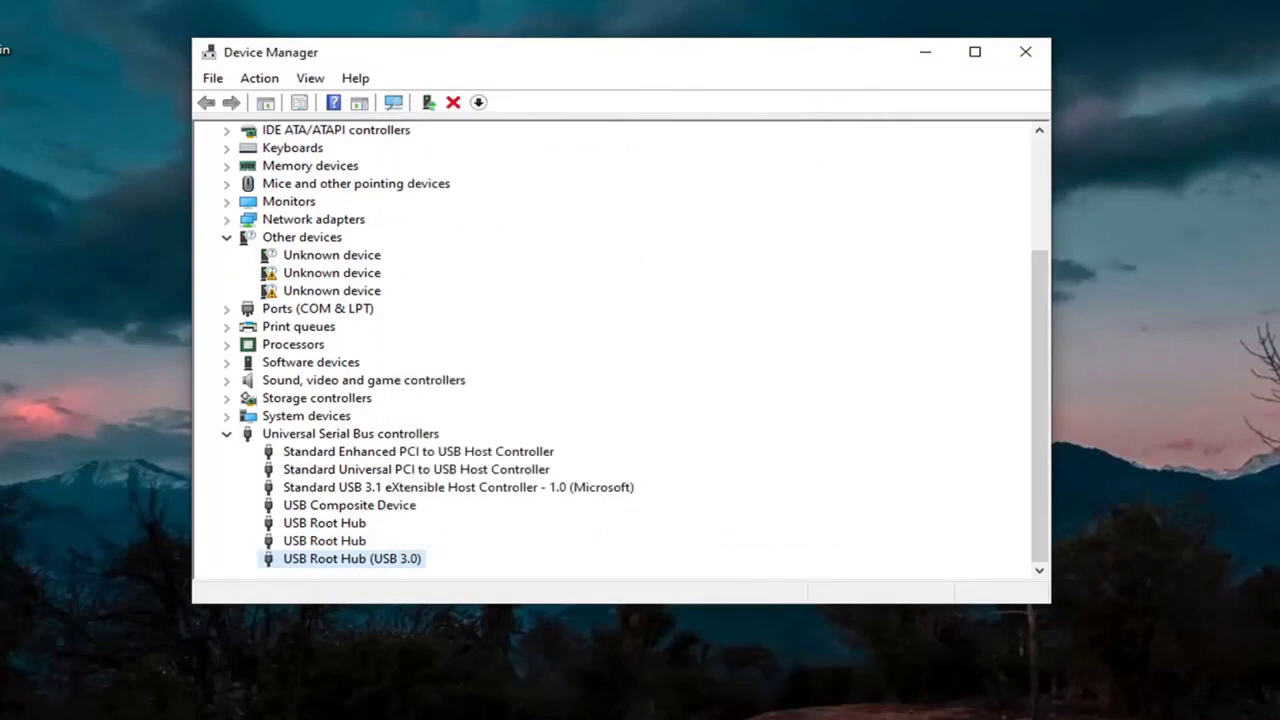
pyautogui.click(1025, 51)
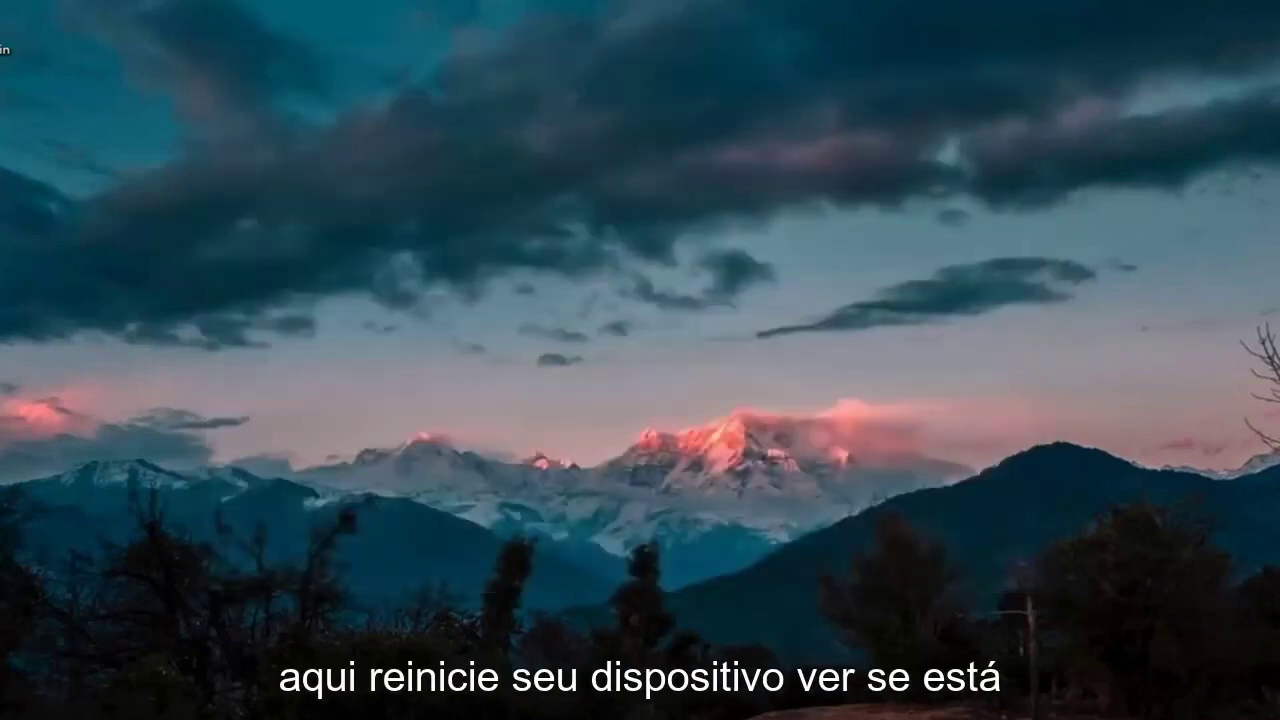